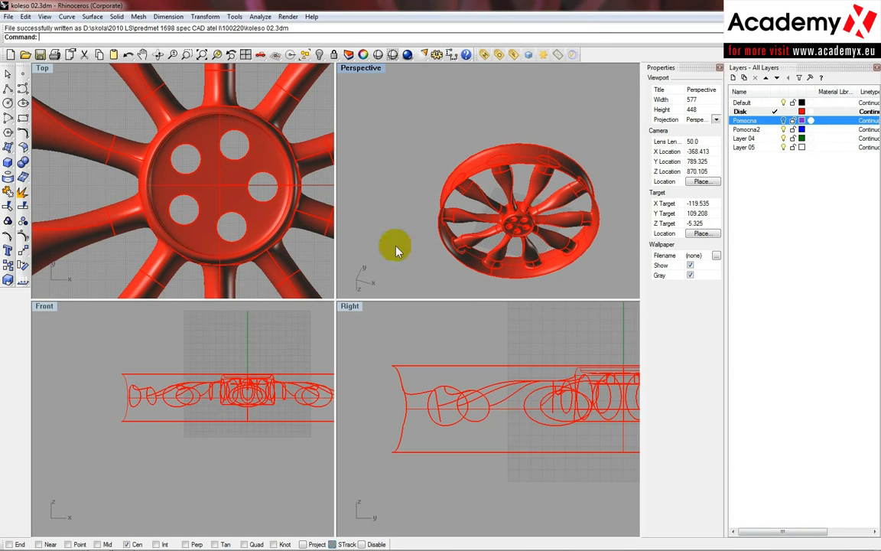
# - Turn on the Pomocna layer so the wheel's construction curves are shown
pyautogui.click(178, 364)
pyautogui.scroll(-5, 123, 391)
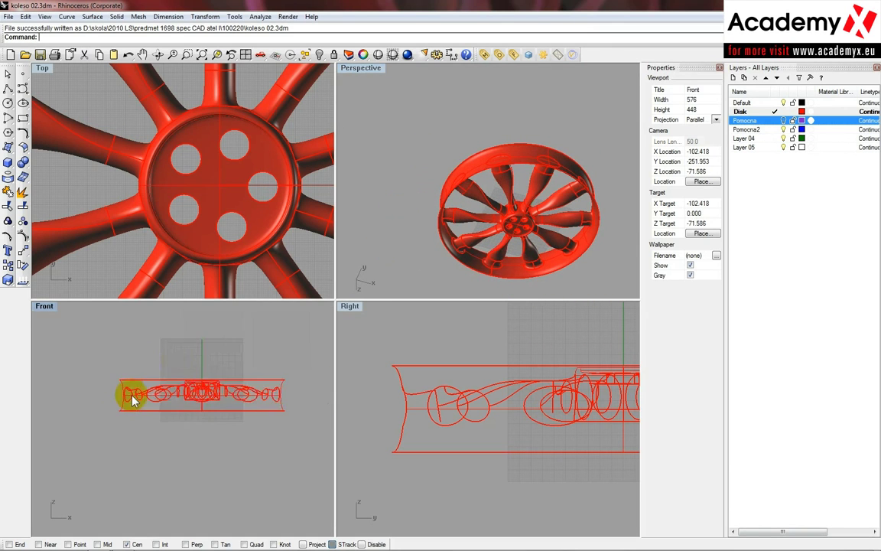
pyautogui.scroll(5, 122, 409)
pyautogui.scroll(3, 120, 411)
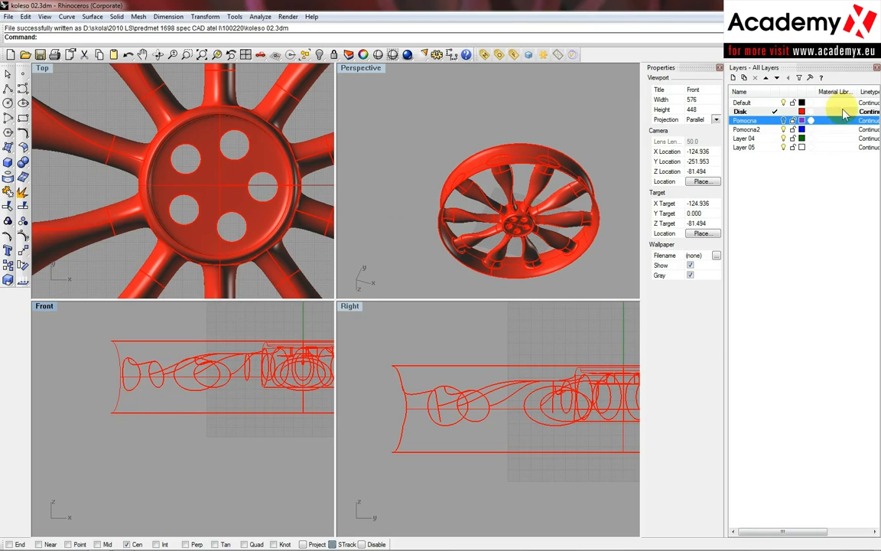
pyautogui.click(783, 120)
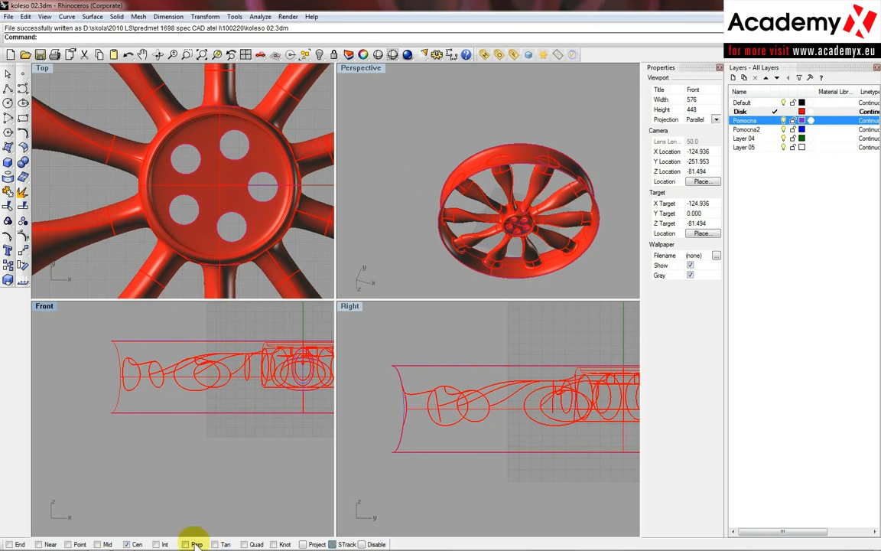
pyautogui.click(244, 544)
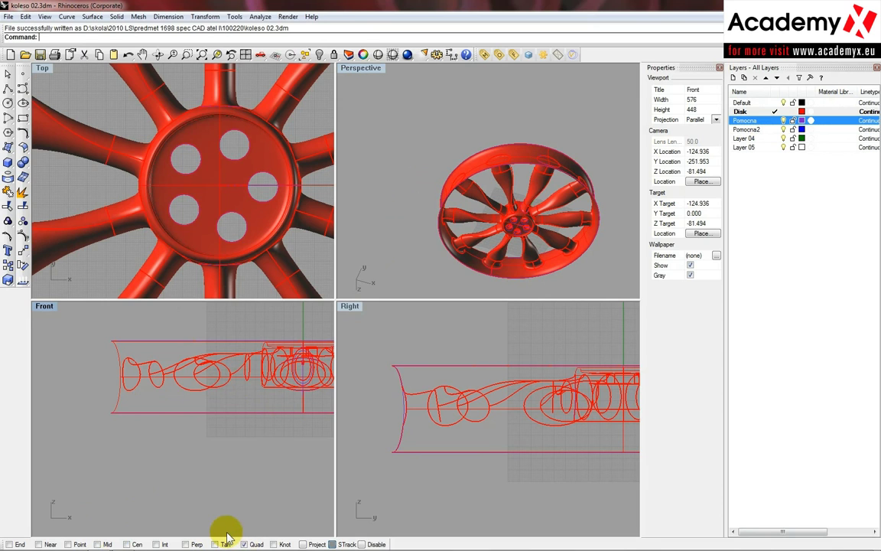
pyautogui.click(127, 543)
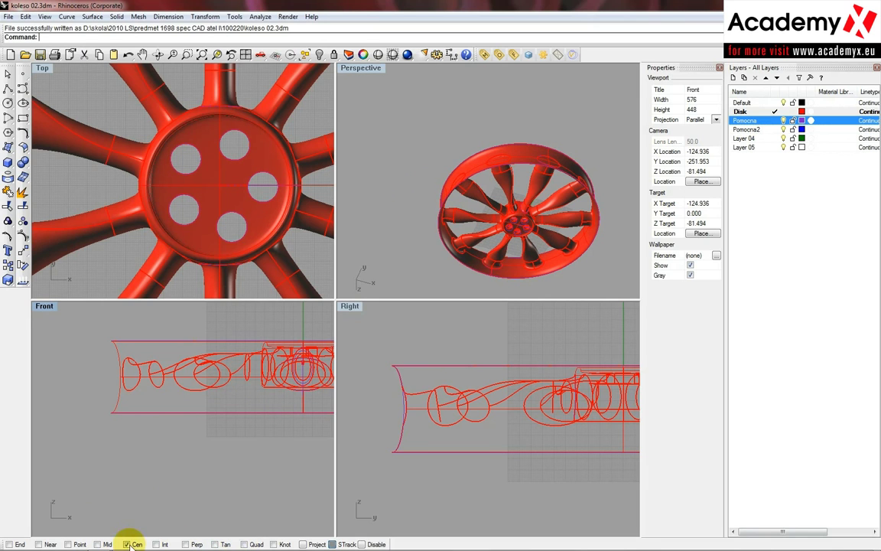
pyautogui.scroll(-3, 151, 445)
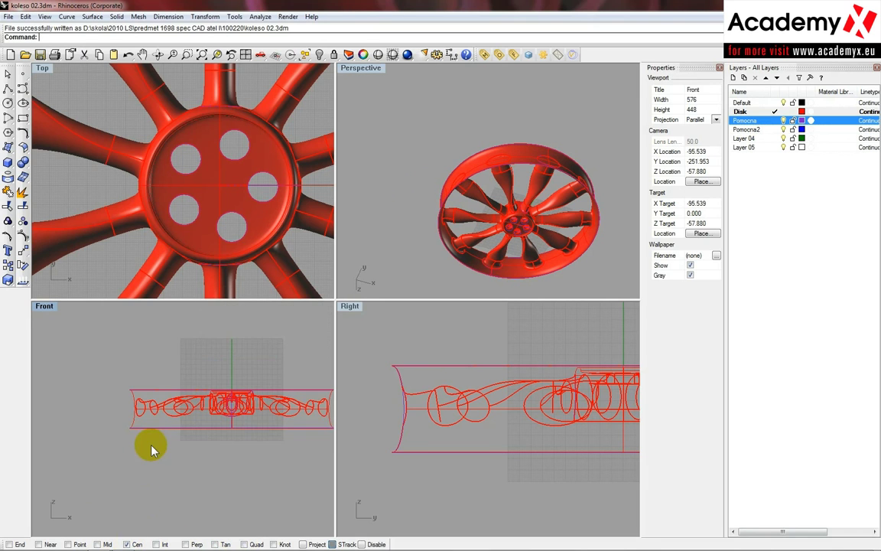
pyautogui.moveTo(152, 444); pyautogui.dragTo(148, 459, button='right')
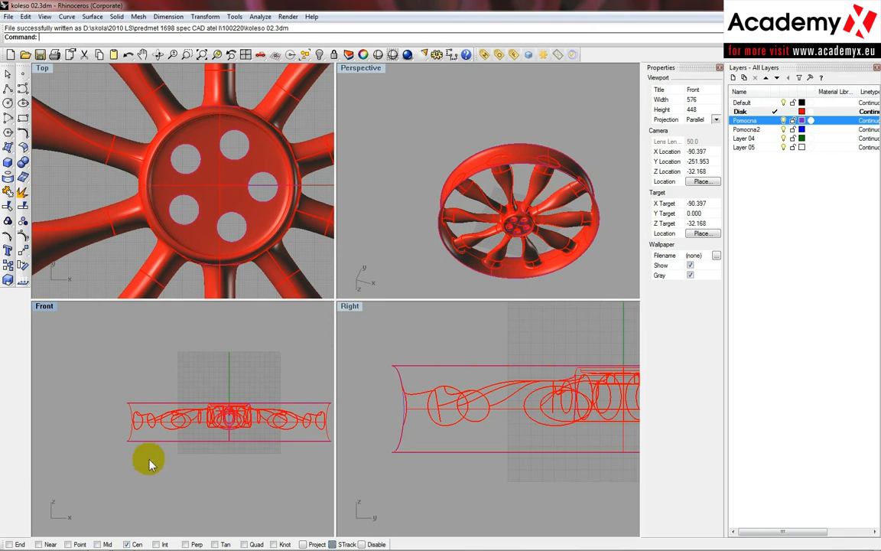
# - Make Pomocna the current layer and hide the Disk layer
pyautogui.click(774, 120)
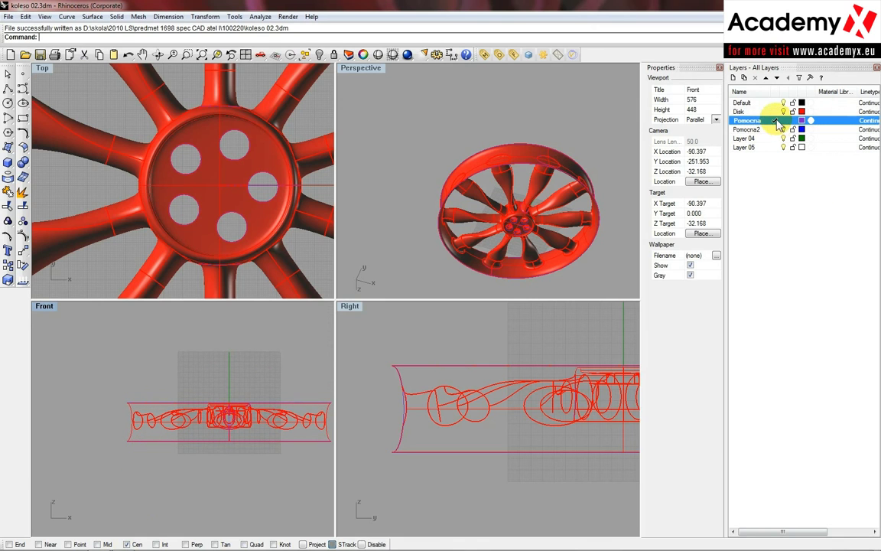
pyautogui.click(783, 112)
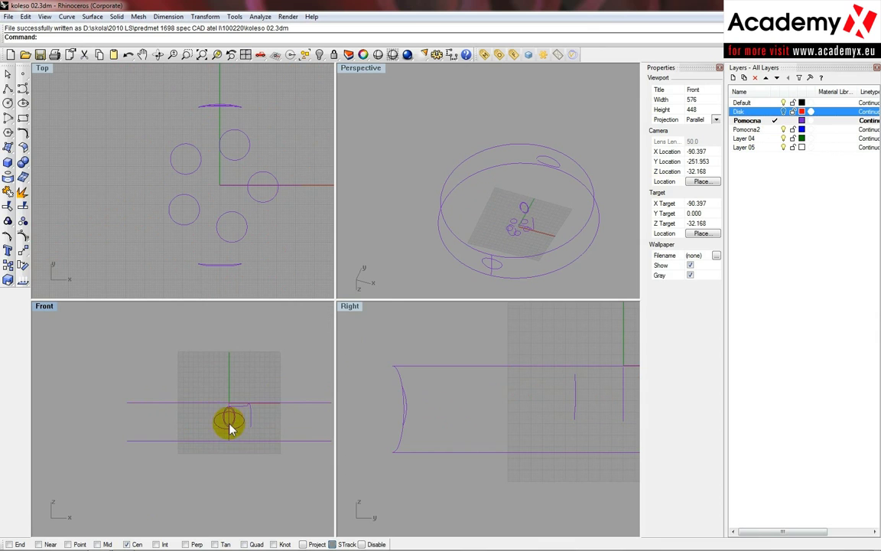
pyautogui.scroll(4, 221, 429)
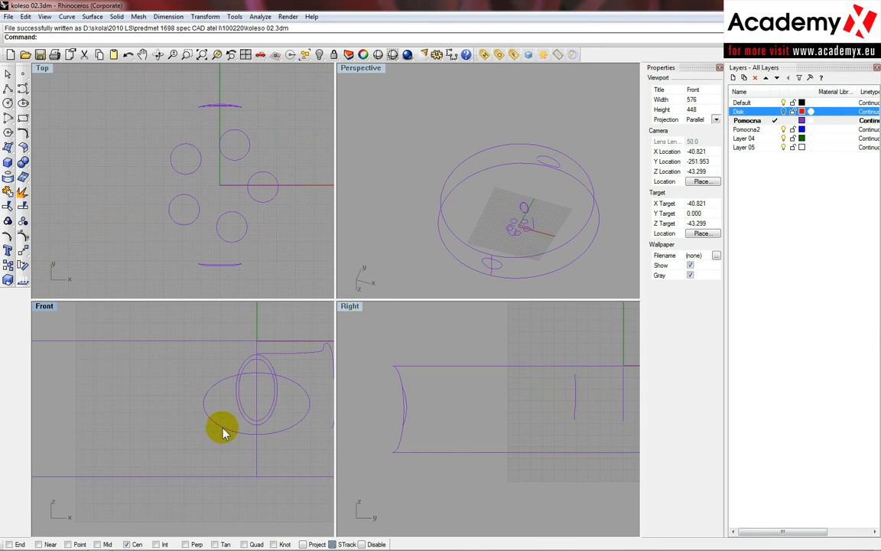
# - In the Front view, draw a horizontal polyline from the midpoint of the central vertical line outward past the left end of the rim circles
pyautogui.click(8, 89)
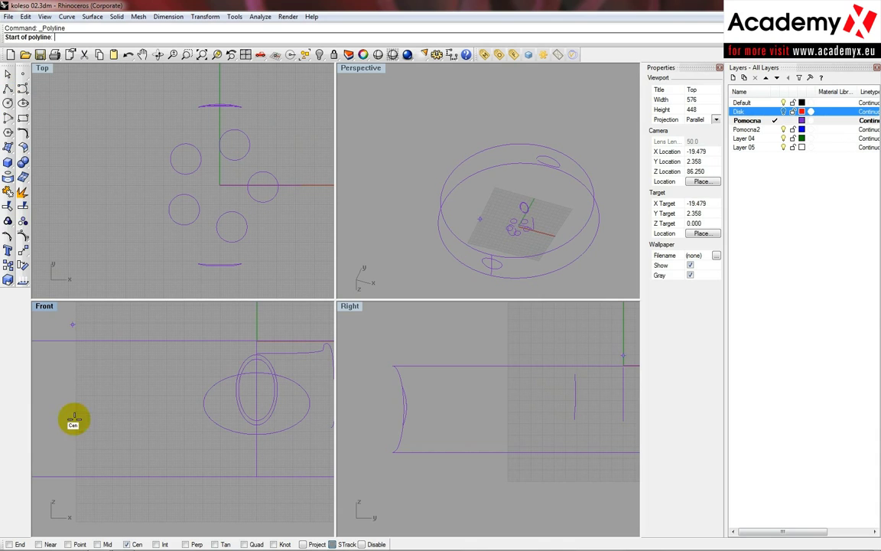
pyautogui.click(256, 409)
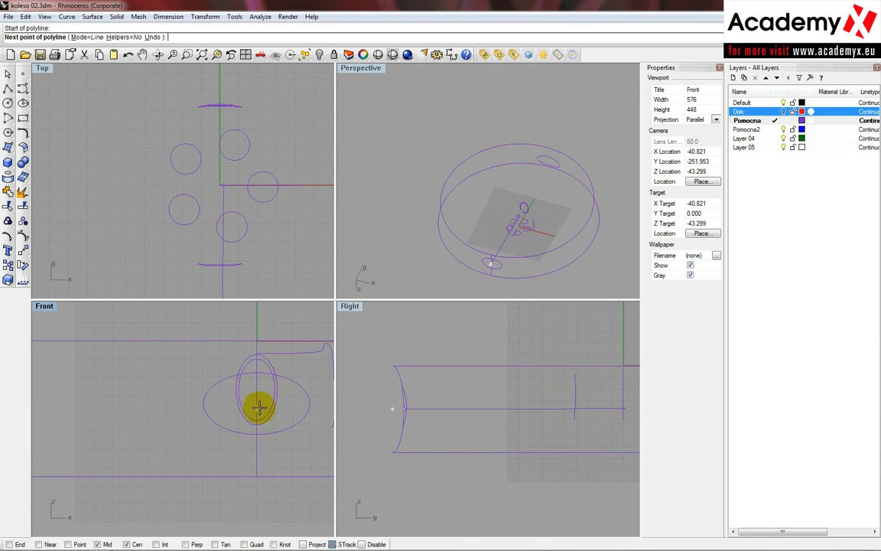
pyautogui.scroll(-7, 260, 407)
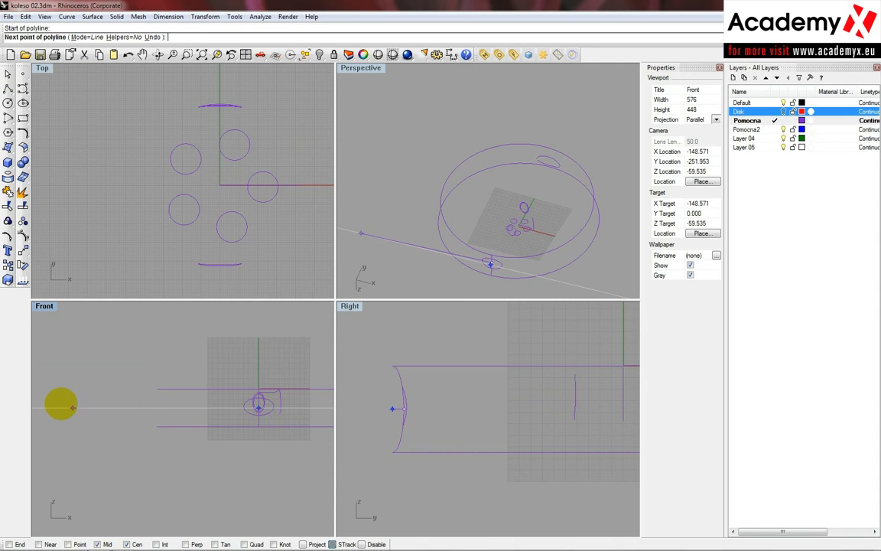
pyautogui.scroll(-2, 90, 407)
pyautogui.click(87, 407)
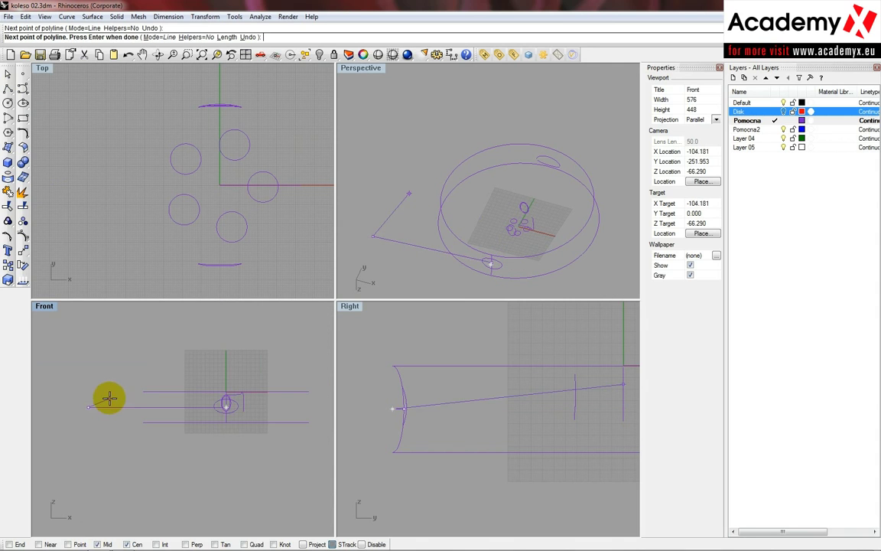
pyautogui.rightClick(109, 398)
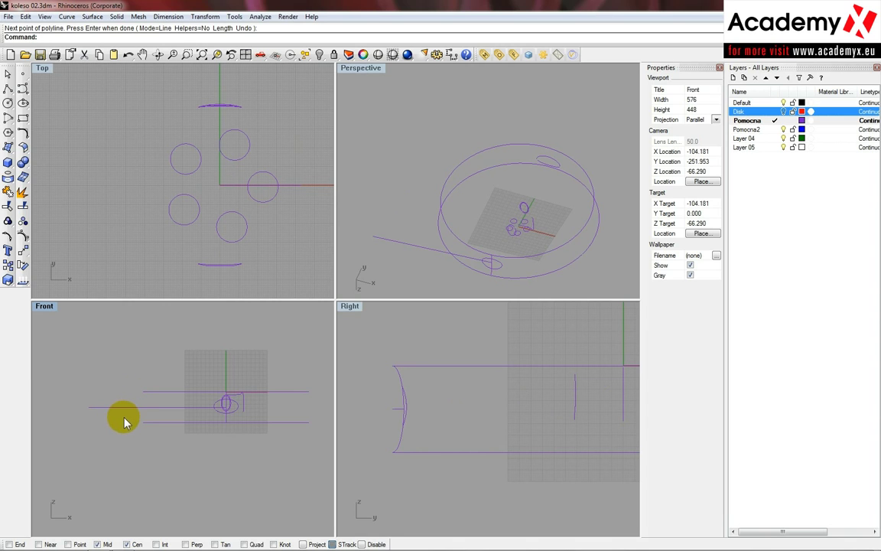
# - Examine the new horizontal line relative to the rim circles in the Front and Perspective views
pyautogui.scroll(2, 124, 420)
pyautogui.scroll(1, 125, 420)
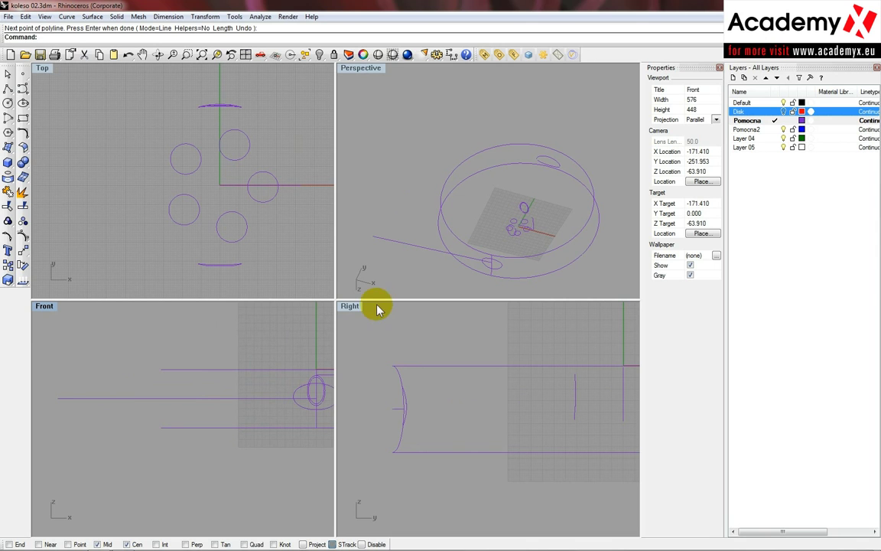
pyautogui.moveTo(417, 282); pyautogui.dragTo(398, 285, button='right')
pyautogui.scroll(6, 431, 285)
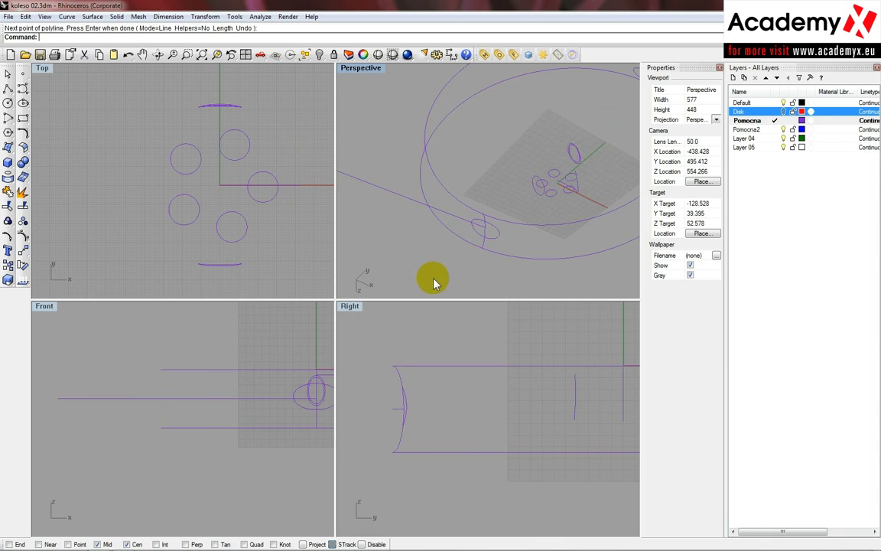
pyautogui.scroll(-4, 465, 275)
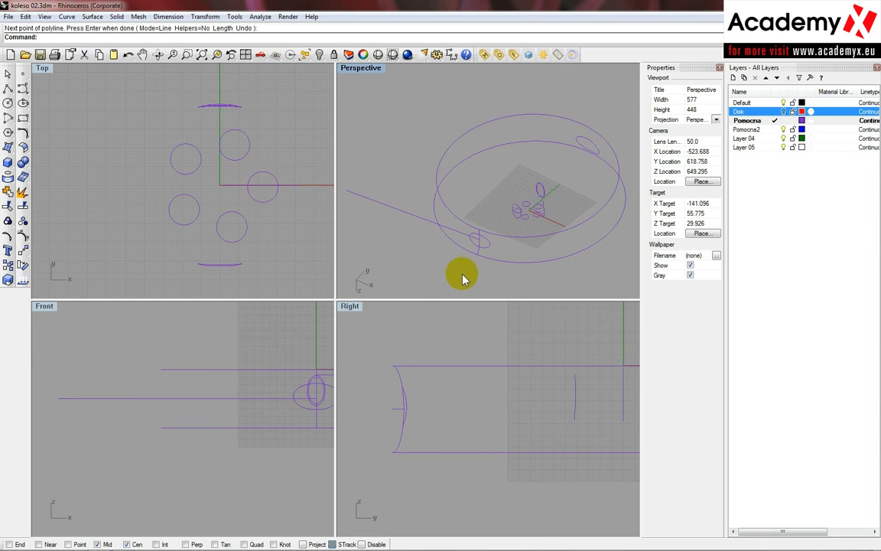
pyautogui.scroll(-4, 209, 381)
# - In the Front view, draw a degree-3 control point curve from the upper rim circle's left quadrant, bulging outward and running down just past the horizontal line
pyautogui.scroll(10, 160, 388)
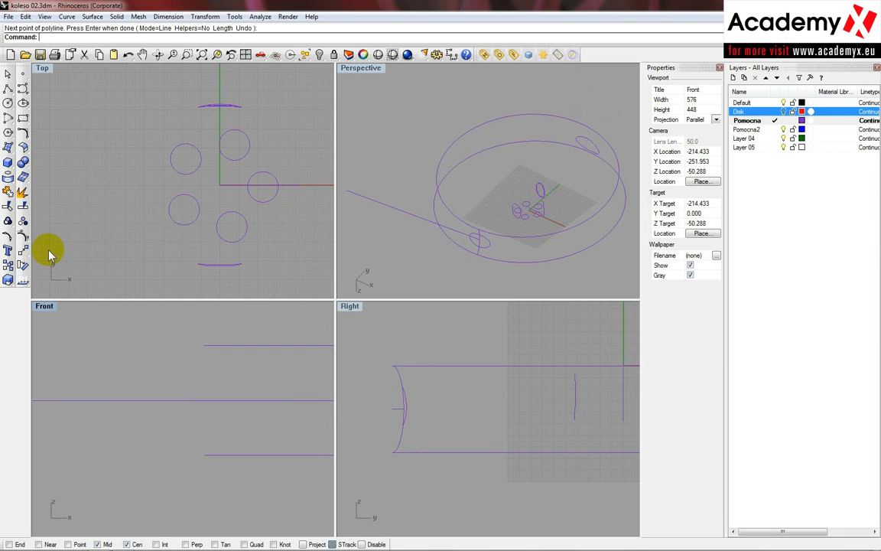
pyautogui.click(23, 89)
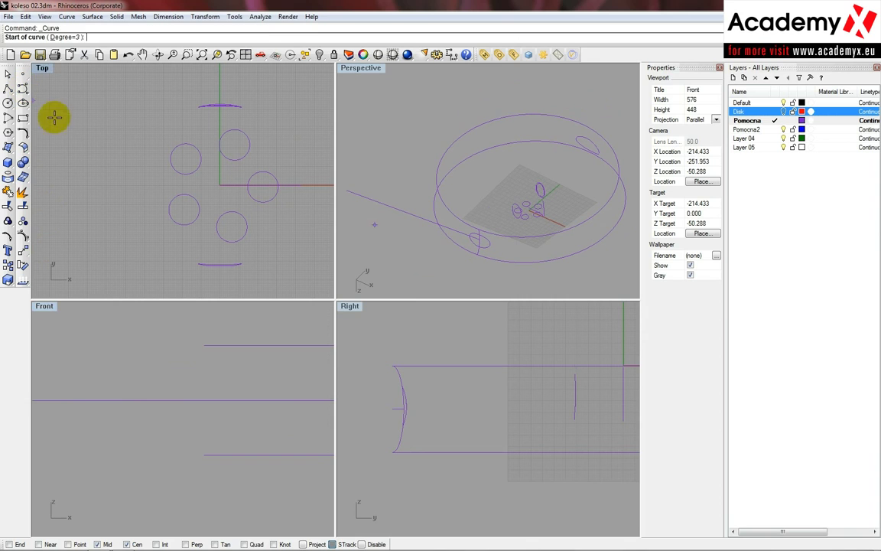
pyautogui.rightClick(252, 544)
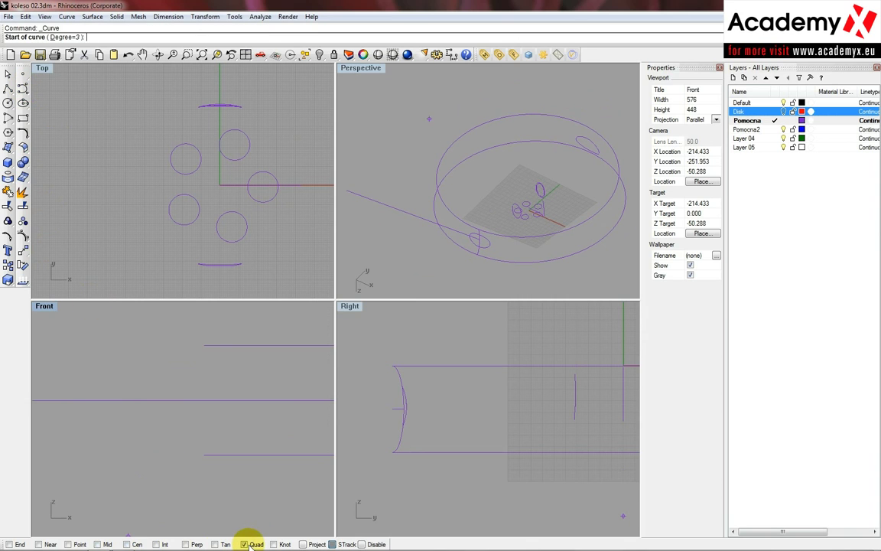
pyautogui.click(208, 344)
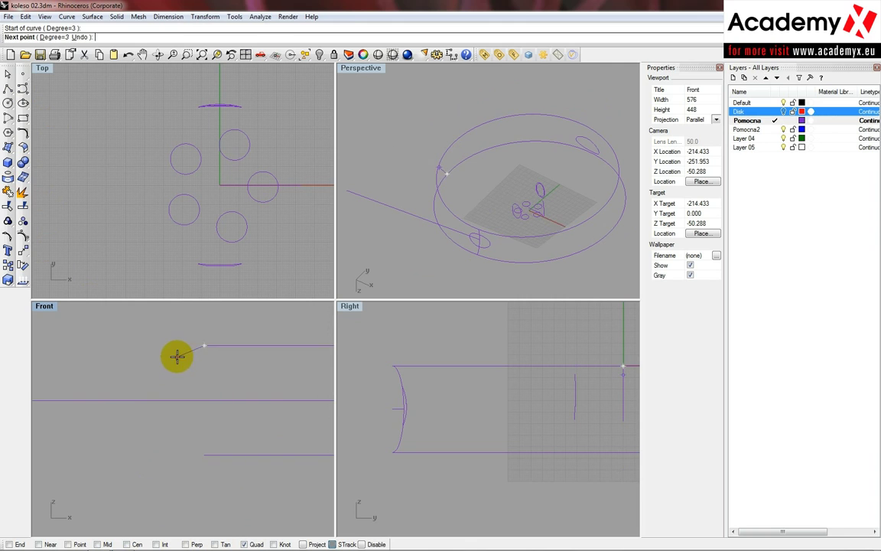
pyautogui.scroll(2, 196, 349)
pyautogui.scroll(3, 195, 349)
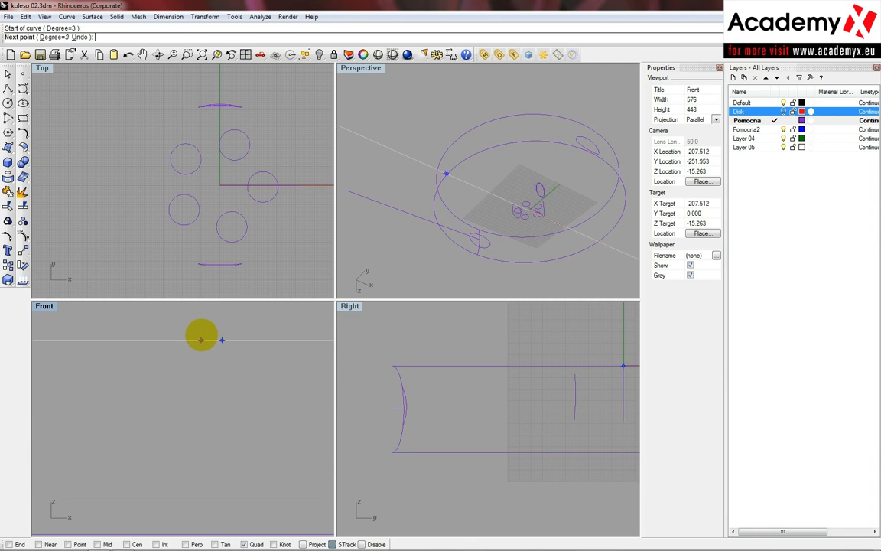
pyautogui.click(198, 331)
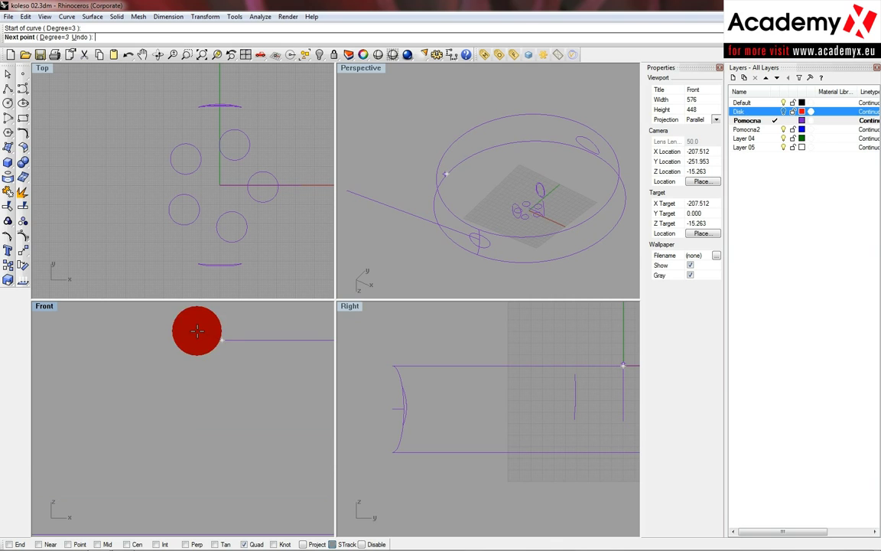
pyautogui.scroll(-2, 198, 331)
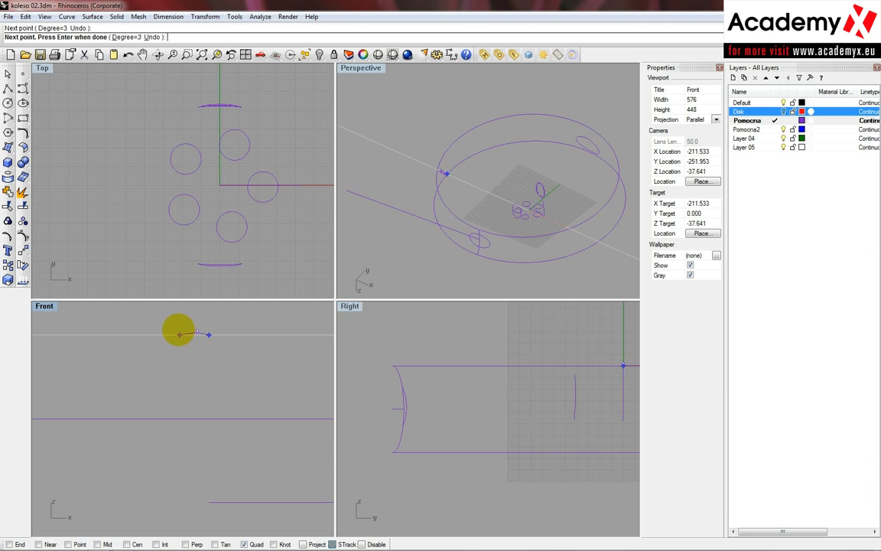
pyautogui.scroll(4, 188, 331)
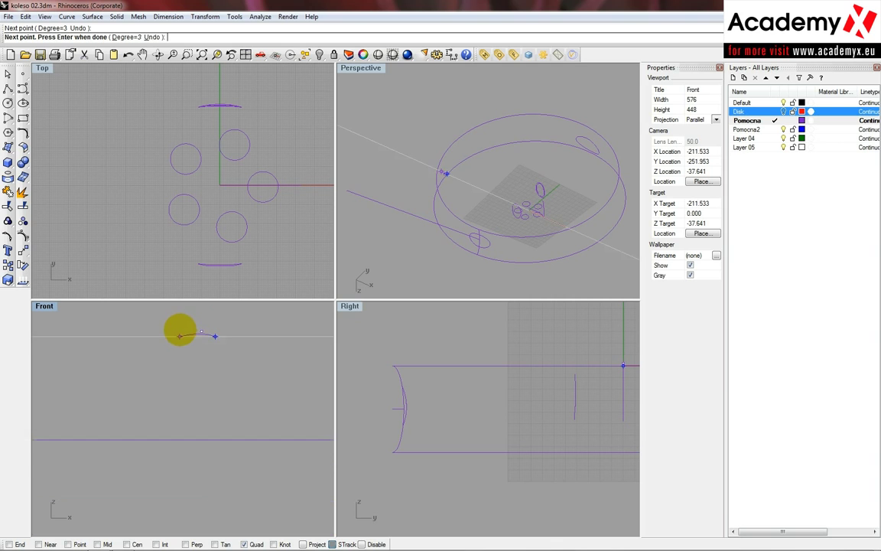
pyautogui.click(195, 331)
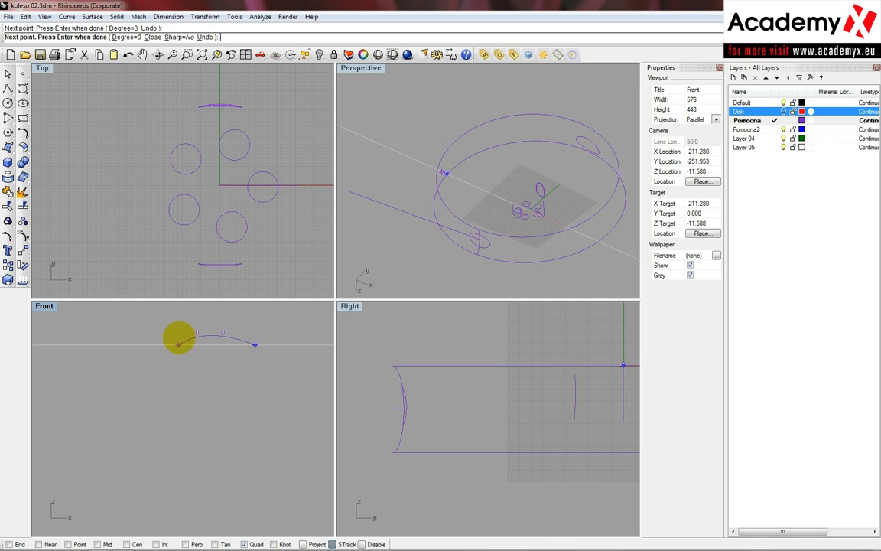
pyautogui.scroll(-5, 178, 340)
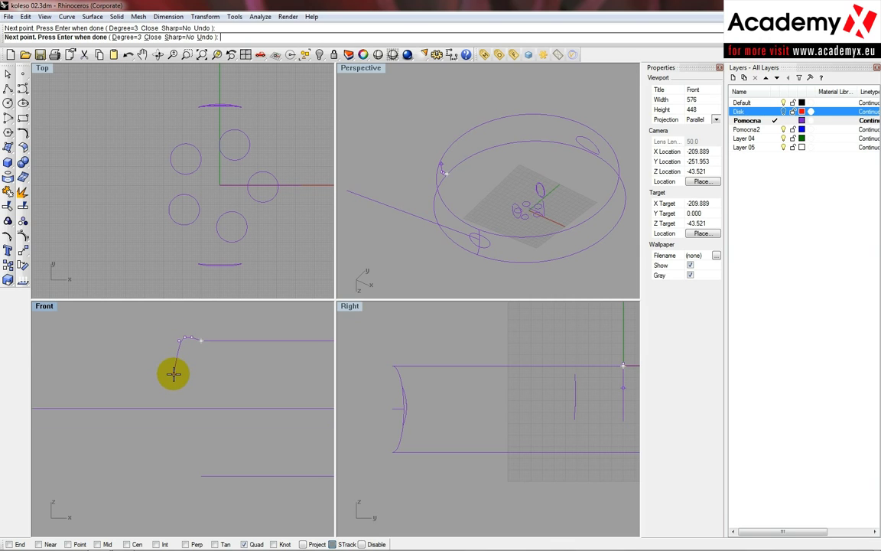
pyautogui.click(173, 365)
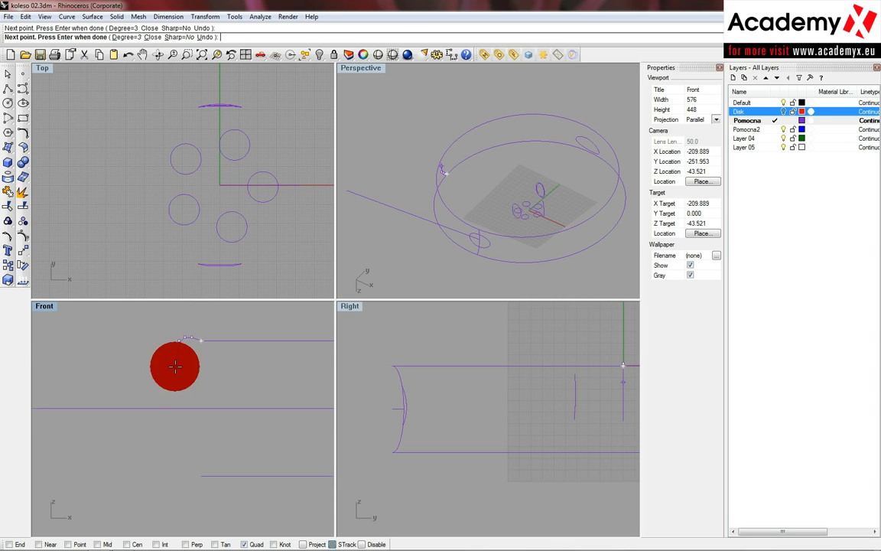
pyautogui.scroll(-1, 173, 367)
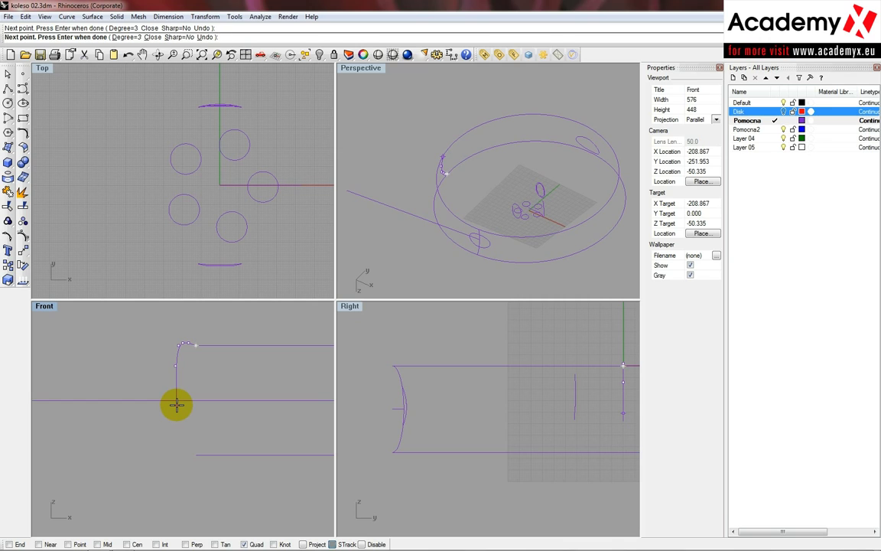
pyautogui.rightClick(176, 405)
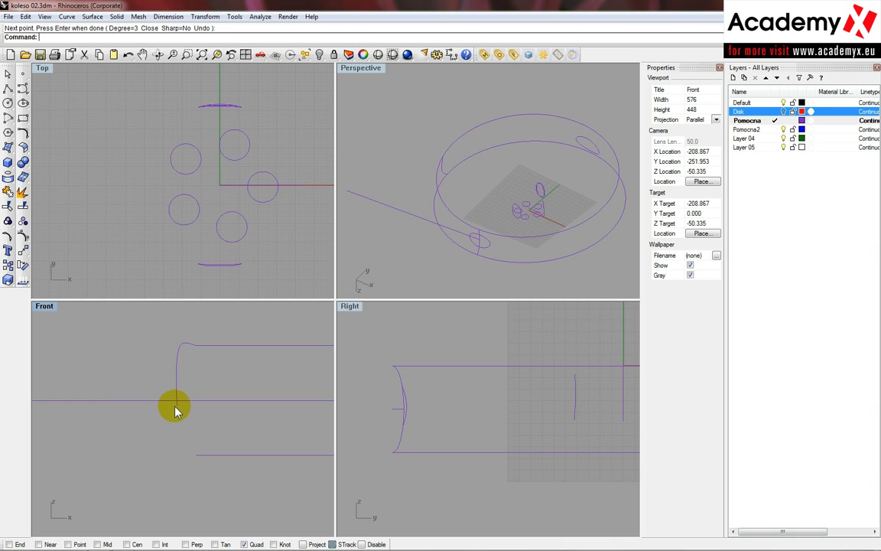
# - Show the new curve's control points and move its lower end point slightly further below the horizontal line
pyautogui.scroll(2, 174, 409)
pyautogui.click(177, 406)
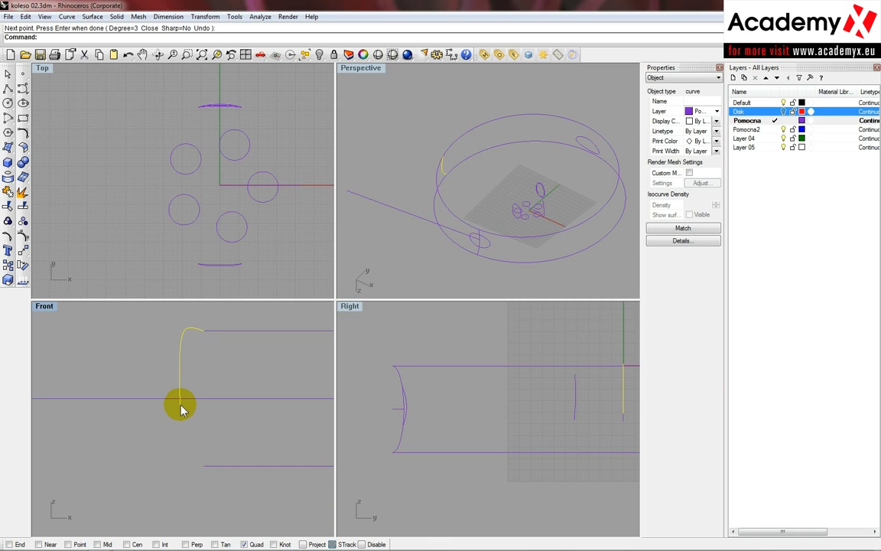
pyautogui.scroll(-2, 180, 403)
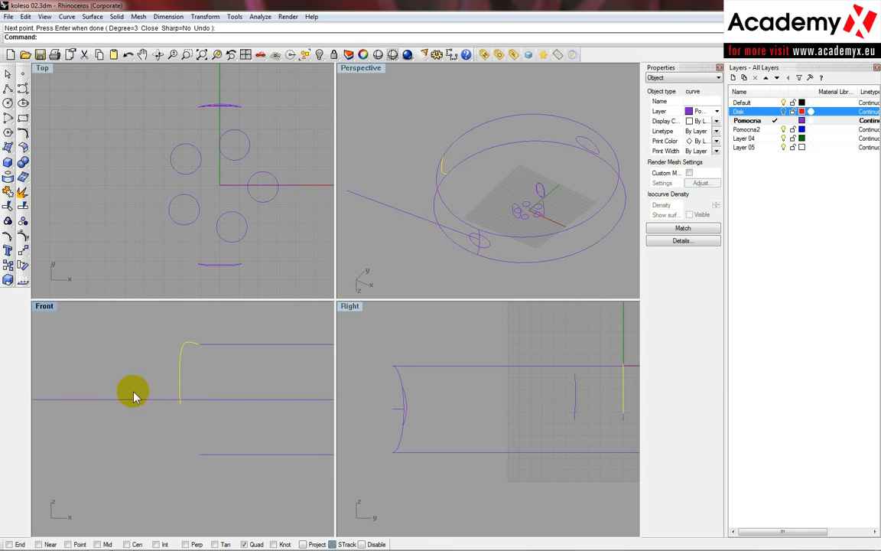
pyautogui.click(25, 238)
pyautogui.scroll(6, 176, 395)
pyautogui.scroll(1, 184, 412)
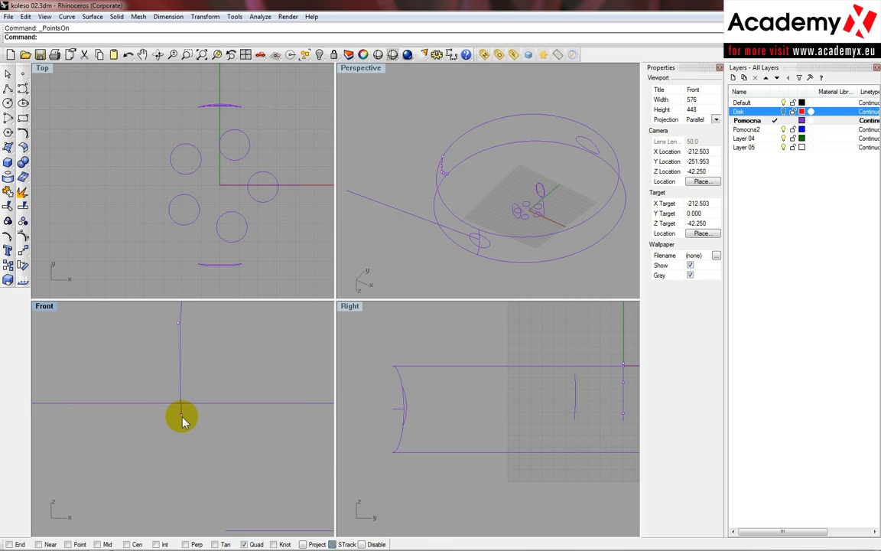
pyautogui.moveTo(182, 418)
pyautogui.mouseDown()
pyautogui.moveTo(175, 414)
pyautogui.moveTo(177, 429)
pyautogui.mouseUp()
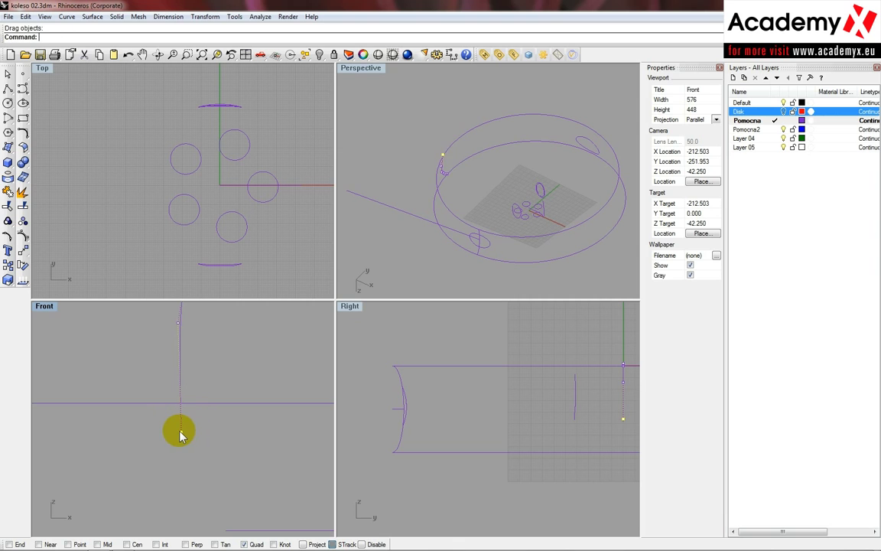
pyautogui.scroll(-3, 172, 429)
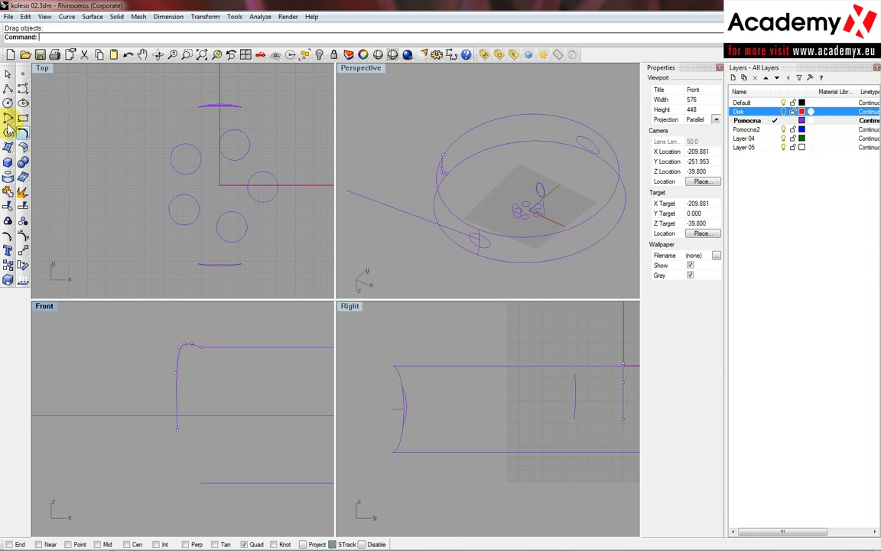
pyautogui.click(8, 87)
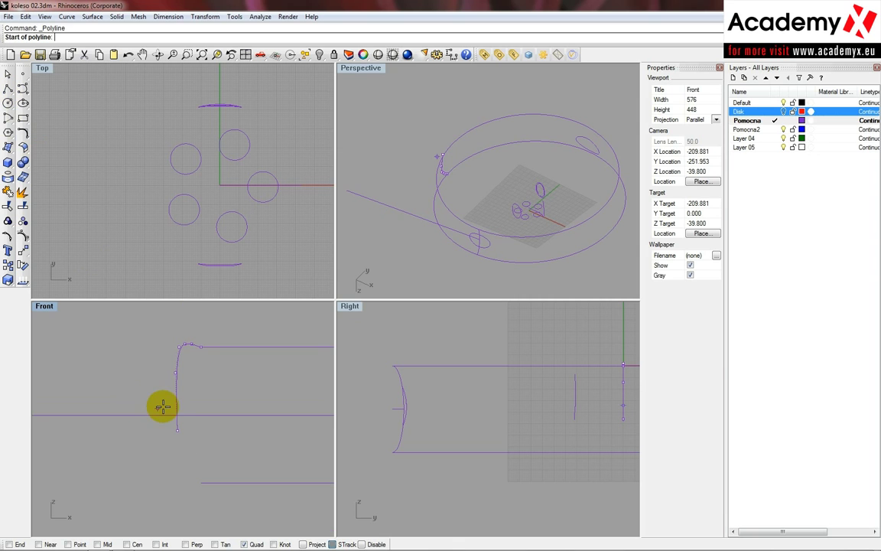
pyautogui.click(170, 364)
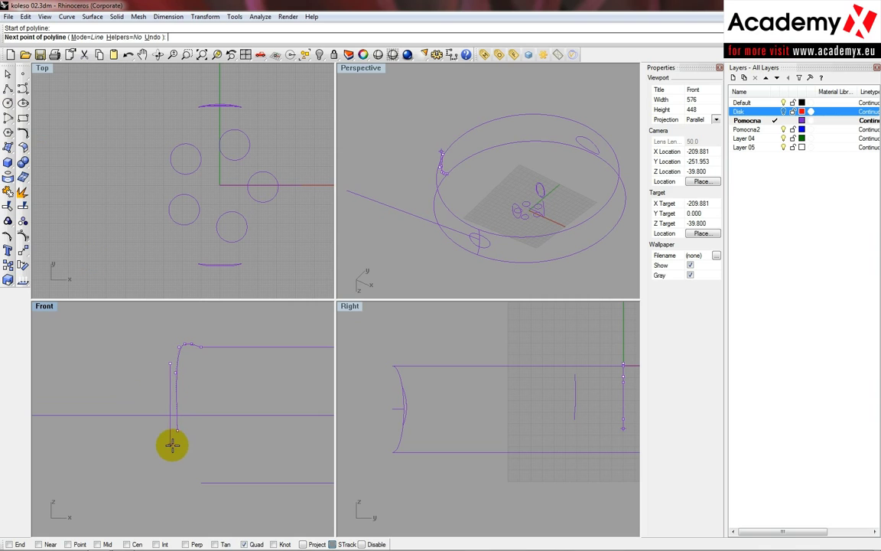
pyautogui.click(171, 443)
pyautogui.press('Escape')
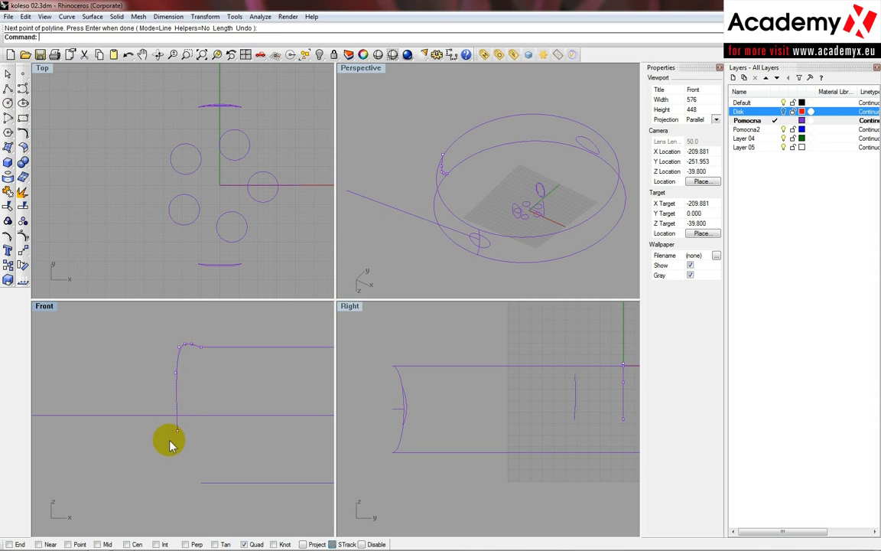
# - In the Front view, draw a vertical polyline along the outer side of the half-profile curve, running from above it to below the horizontal line
pyautogui.press('Return')
pyautogui.click(175, 316)
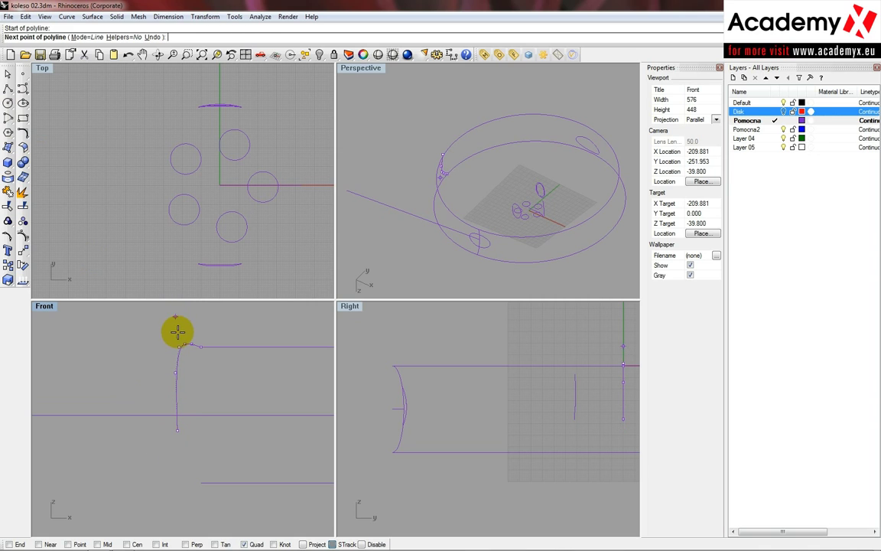
pyautogui.click(178, 476)
pyautogui.rightClick(179, 475)
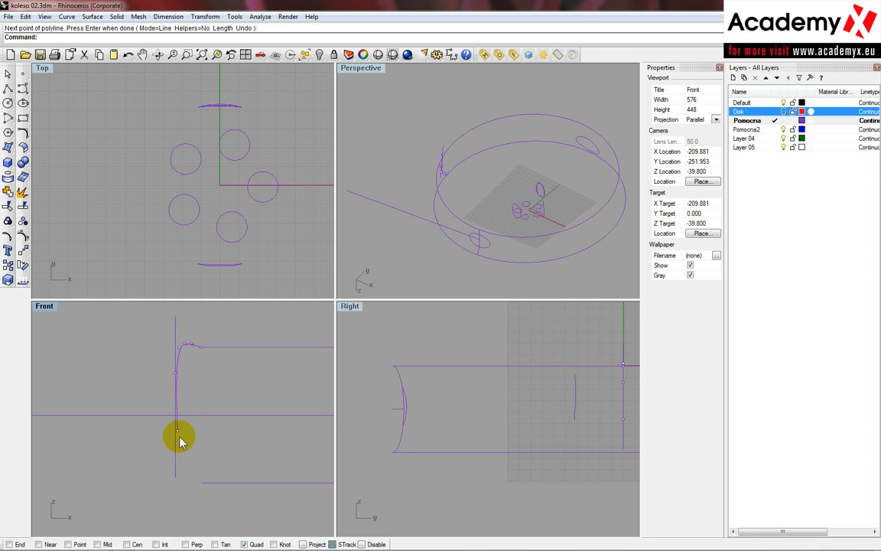
pyautogui.click(22, 220)
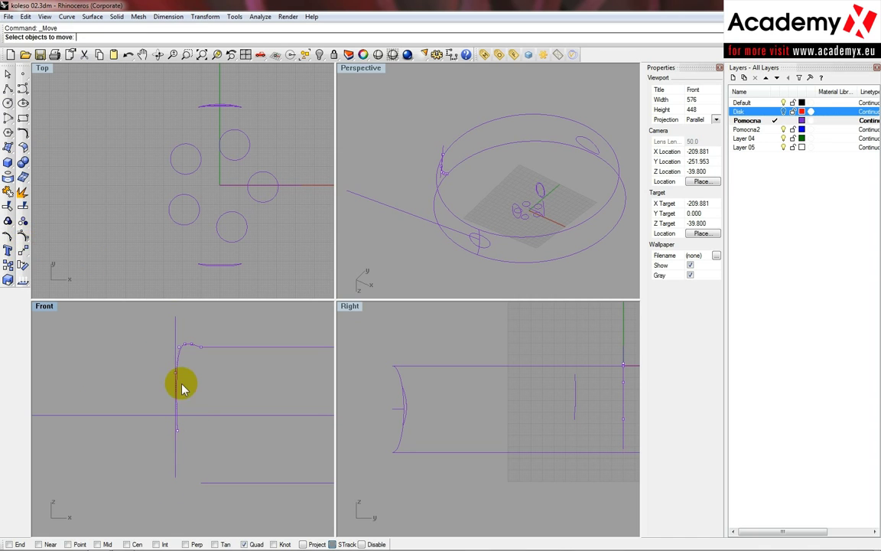
pyautogui.scroll(4, 182, 389)
pyautogui.click(170, 356)
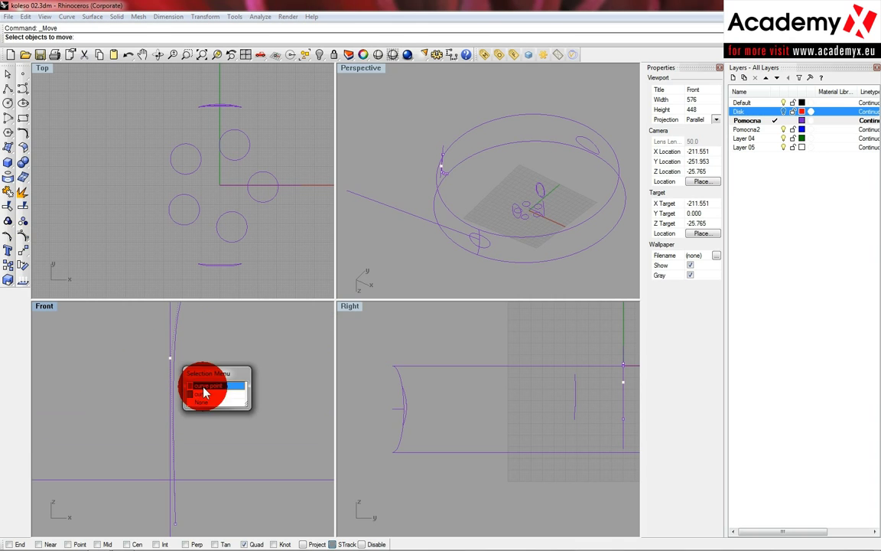
pyautogui.click(204, 393)
pyautogui.click(167, 364)
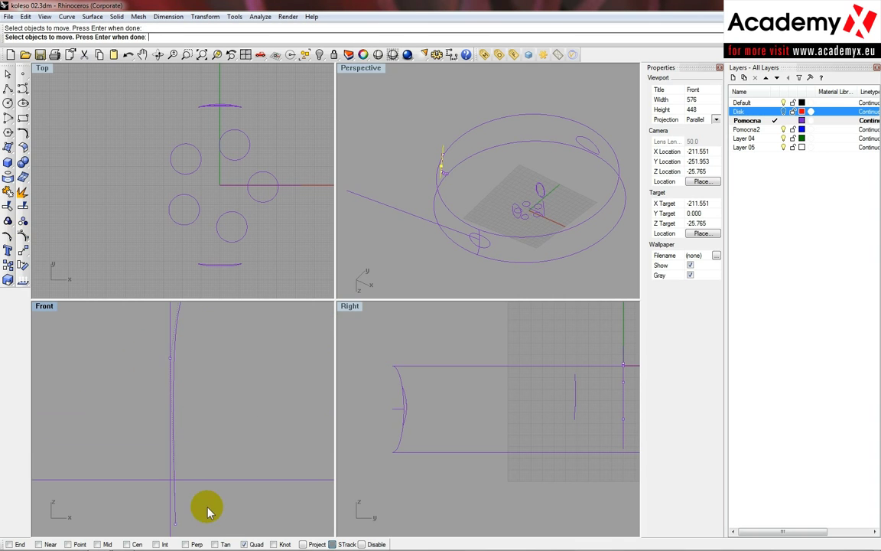
pyautogui.press('Escape')
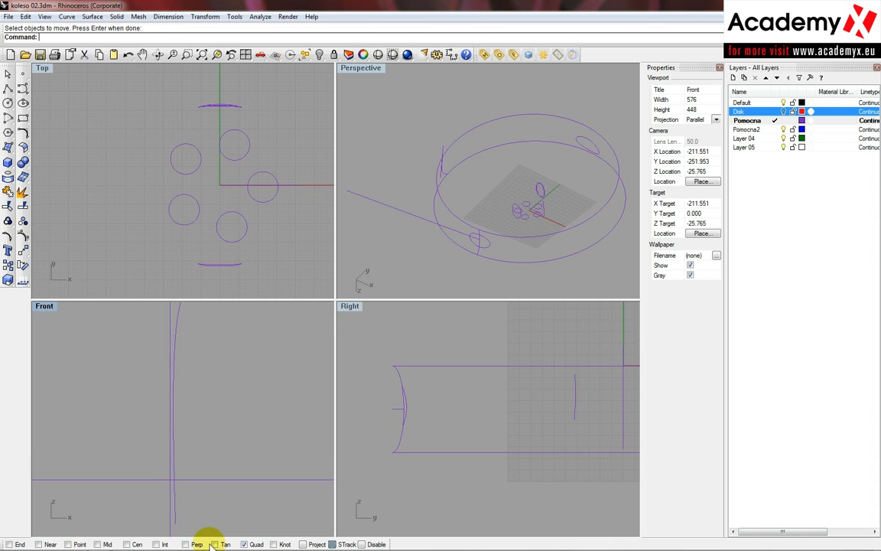
# - With only the Near snap on, show the half-profile curve's control points and move its lowest two points onto the vertical line
pyautogui.click(256, 544)
pyautogui.click(46, 544)
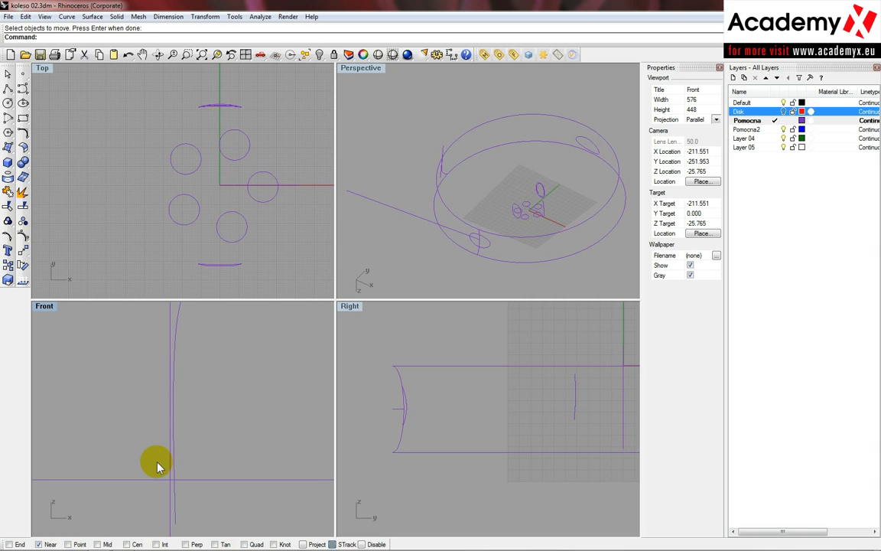
pyautogui.click(165, 374)
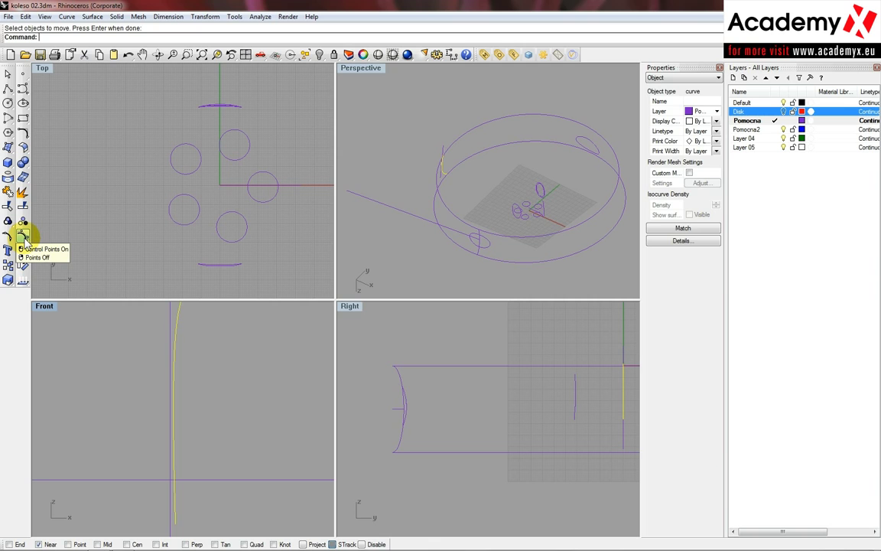
pyautogui.click(23, 236)
pyautogui.click(171, 358)
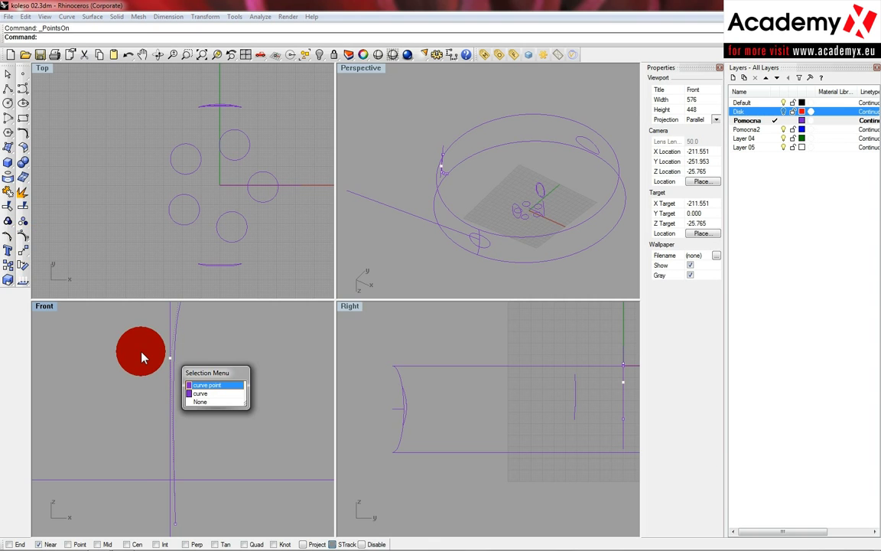
pyautogui.click(203, 384)
pyautogui.moveTo(172, 360)
pyautogui.mouseDown()
pyautogui.moveTo(134, 350)
pyautogui.moveTo(170, 360)
pyautogui.mouseUp()
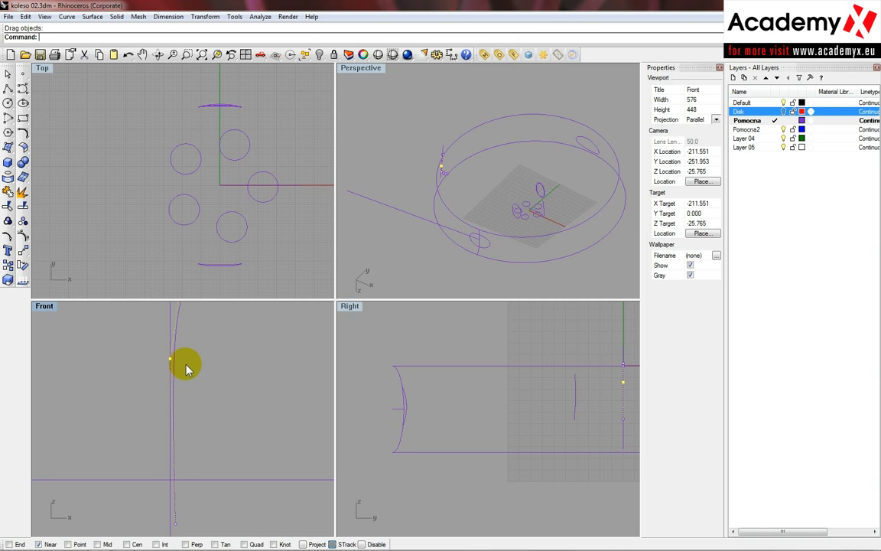
pyautogui.scroll(-1, 203, 449)
pyautogui.scroll(1, 185, 498)
pyautogui.moveTo(185, 498); pyautogui.dragTo(178, 462)
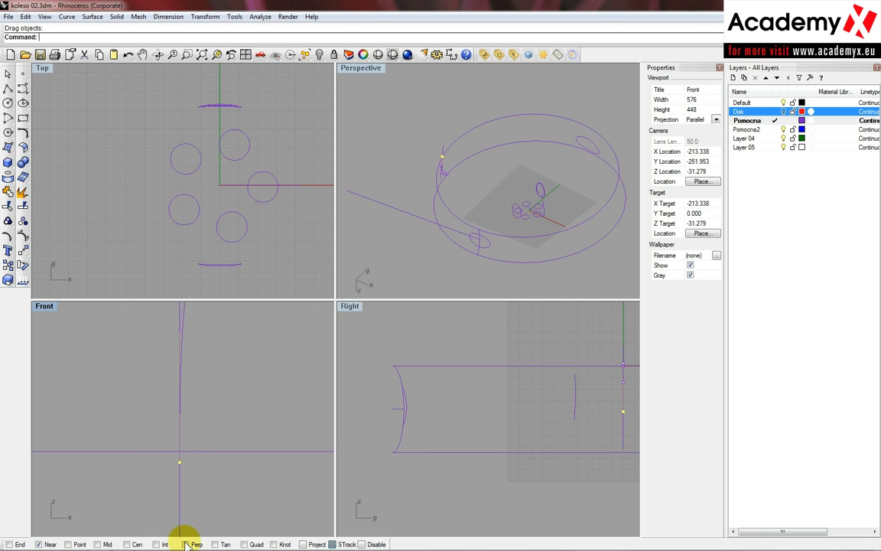
# - Switch to the Int snap only, try snapping the curve's lower end point to the crossing of the two lines, and undo the move
pyautogui.rightClick(162, 544)
pyautogui.moveTo(179, 462); pyautogui.dragTo(179, 452)
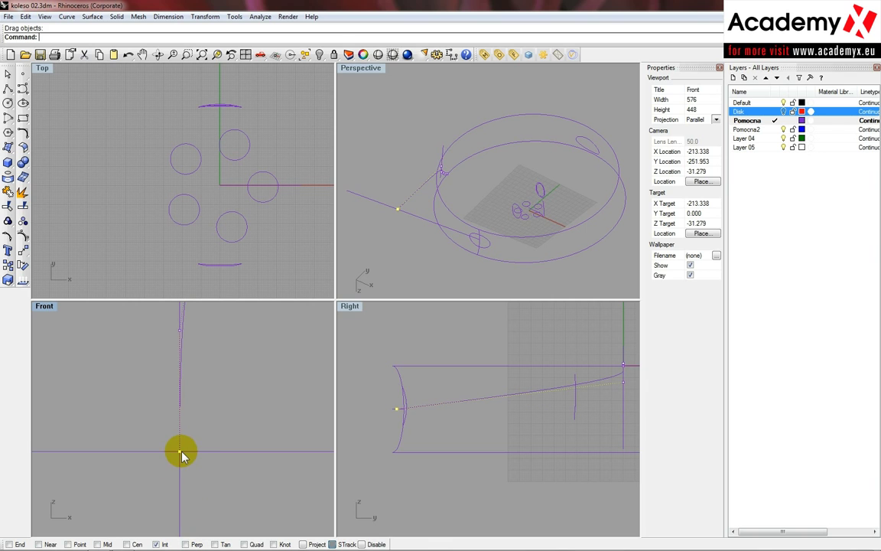
pyautogui.scroll(-3, 490, 209)
pyautogui.scroll(4, 437, 142)
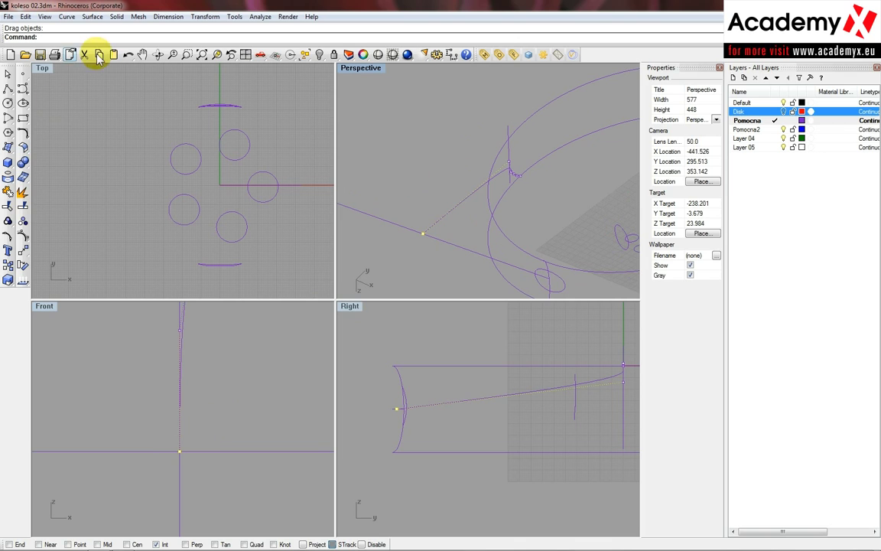
pyautogui.click(128, 55)
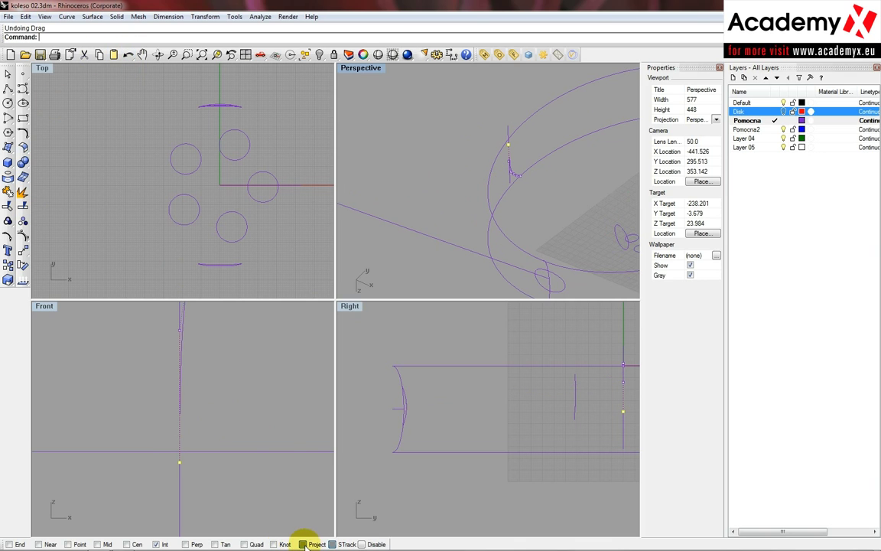
# - With the Project snap option enabled, move the curve's lower end point onto the intersection of the vertical and horizontal lines in the Front view
pyautogui.click(182, 464)
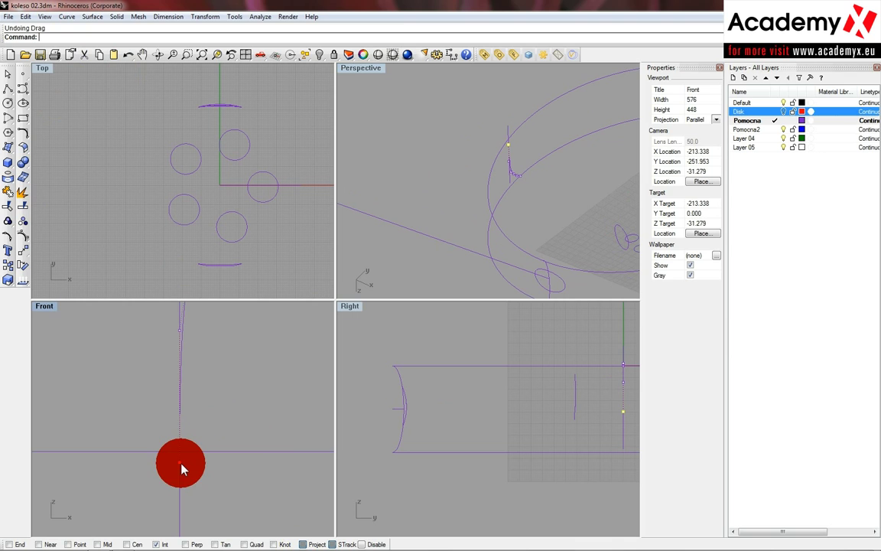
pyautogui.moveTo(181, 464); pyautogui.dragTo(180, 450)
pyautogui.click(191, 472)
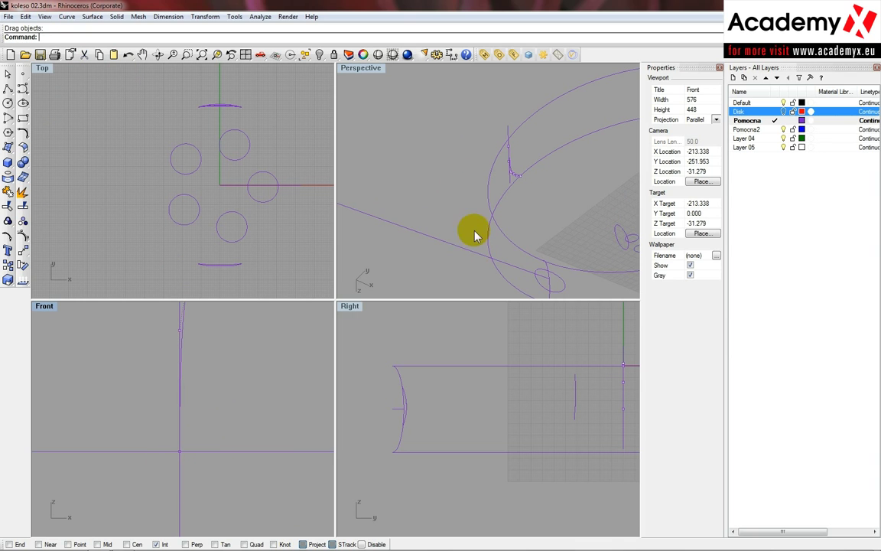
pyautogui.click(463, 205)
pyautogui.moveTo(449, 203); pyautogui.dragTo(499, 247, button='right')
pyautogui.click(500, 247)
pyautogui.scroll(-5, 496, 238)
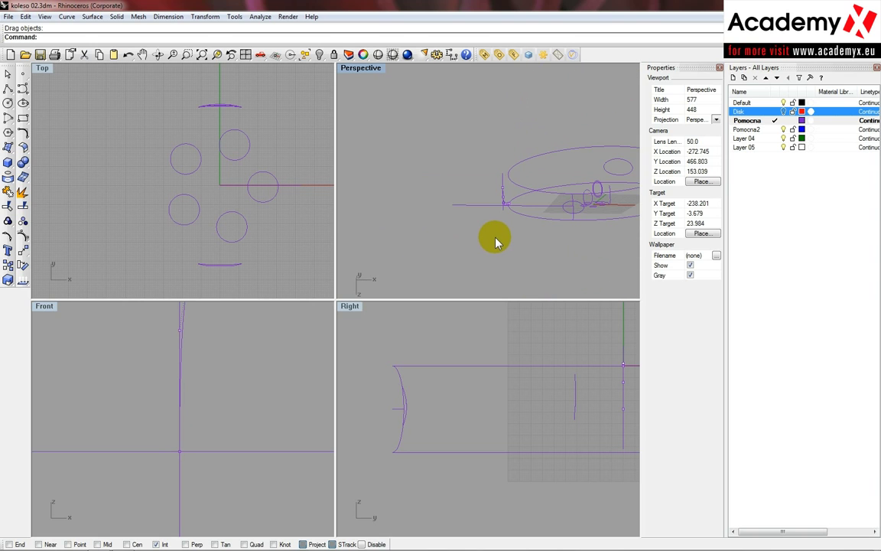
pyautogui.scroll(4, 494, 238)
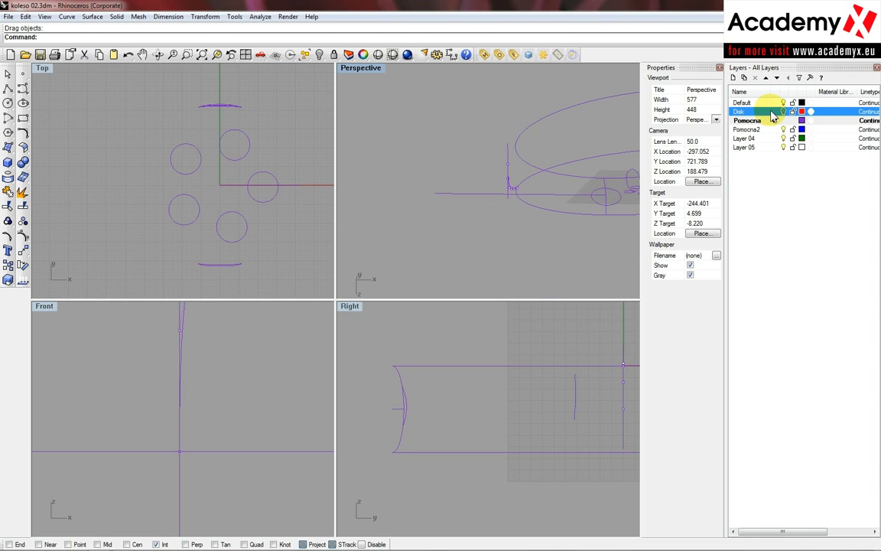
# - Show the Disk layer, make Layer 04 the current layer and rename it Pneu
pyautogui.click(774, 112)
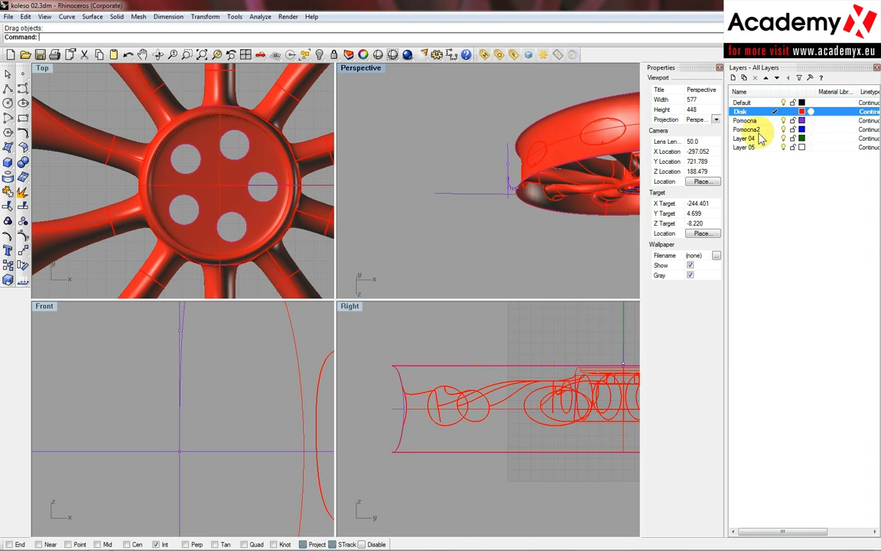
pyautogui.doubleClick(759, 139)
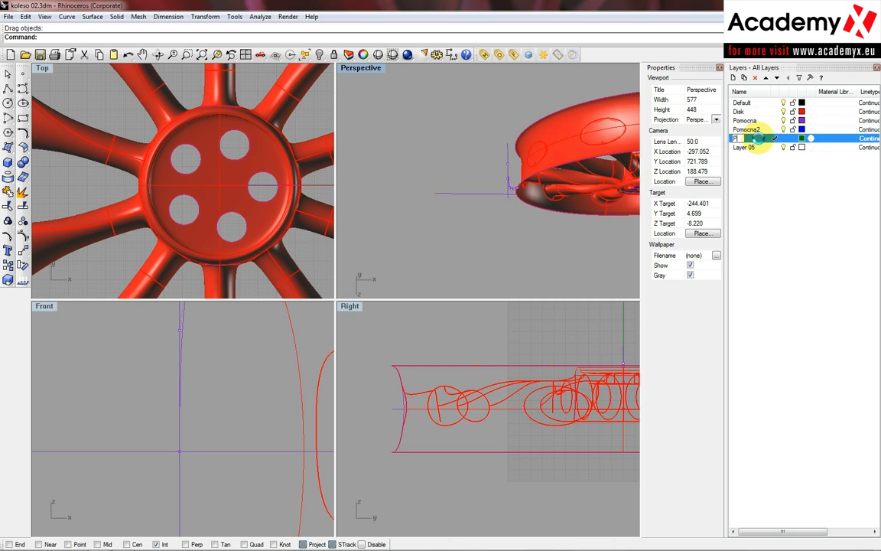
pyautogui.click(565, 254)
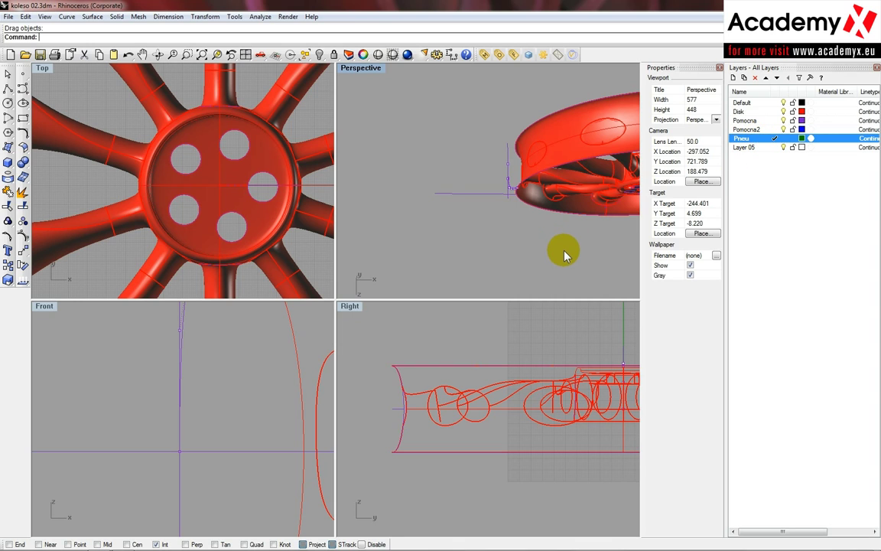
# - Select the tyre's half-profile curve and start revolving it into a surface
pyautogui.scroll(7, 508, 185)
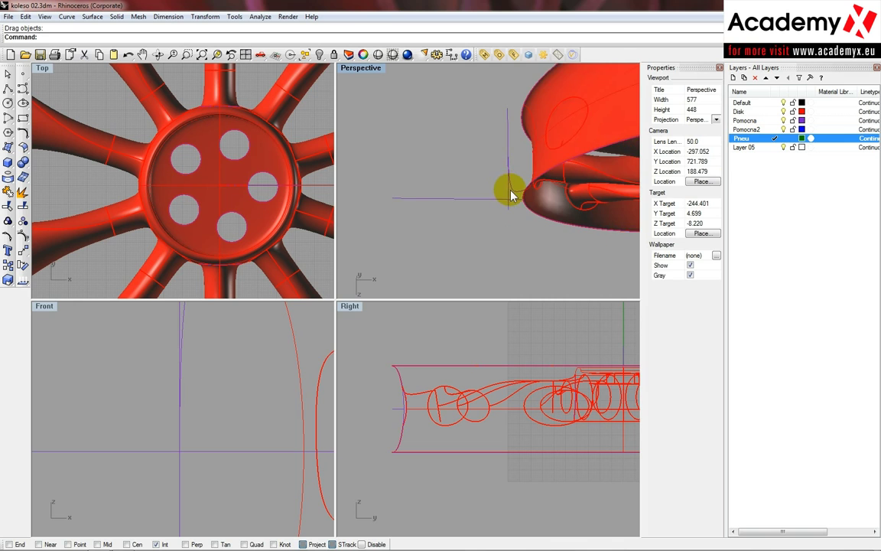
pyautogui.click(509, 186)
pyautogui.moveTo(523, 239); pyautogui.dragTo(505, 277, button='right')
pyautogui.moveTo(504, 259)
pyautogui.mouseDown(button='right')
pyautogui.moveTo(512, 230)
pyautogui.moveTo(511, 109)
pyautogui.moveTo(527, 176)
pyautogui.moveTo(521, 229)
pyautogui.mouseUp(button='right')
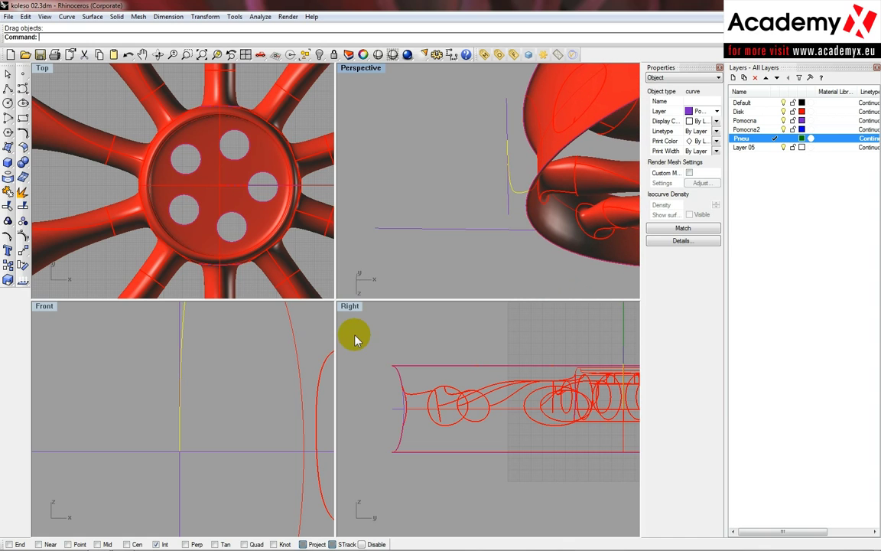
pyautogui.scroll(-5, 230, 378)
pyautogui.scroll(-9, 228, 387)
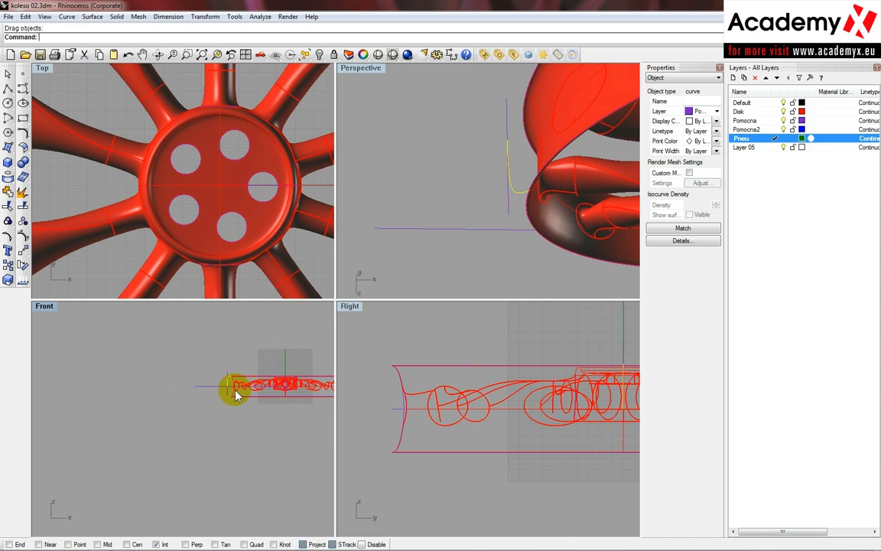
pyautogui.scroll(8, 313, 387)
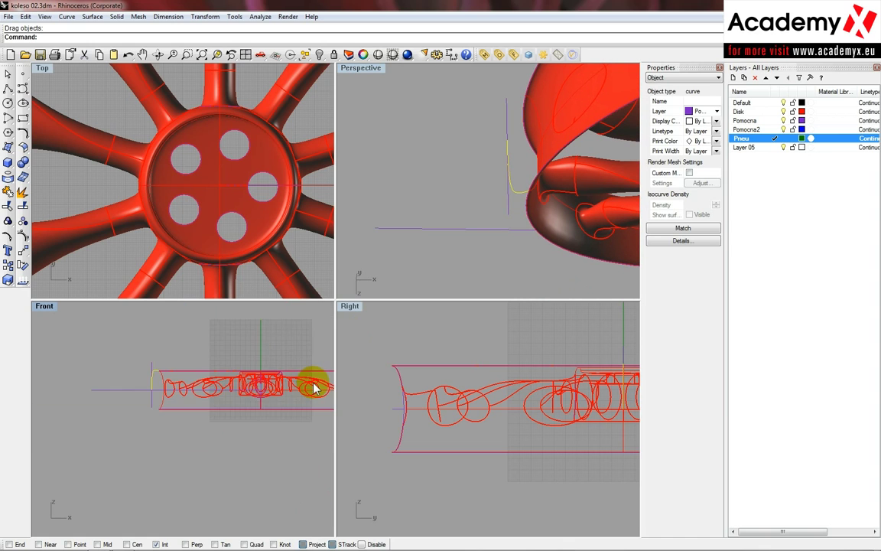
pyautogui.click(92, 16)
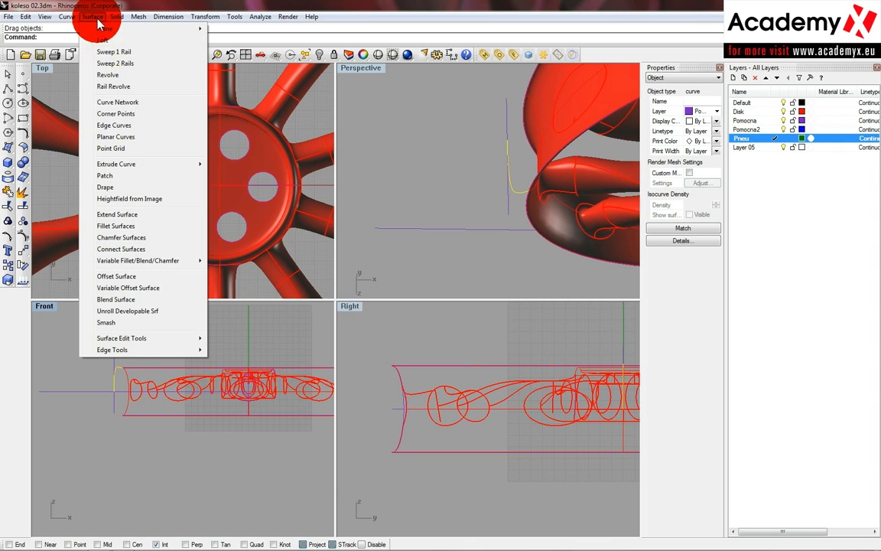
pyautogui.click(120, 82)
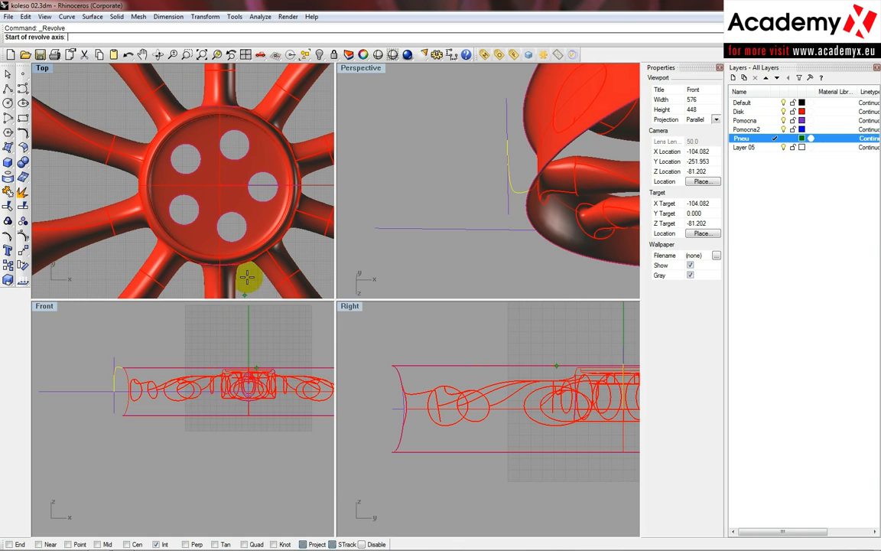
# - With only the Cen snap on, set the start of the revolve axis at the centre of the wheel rim's upper circular edge
pyautogui.scroll(-7, 491, 201)
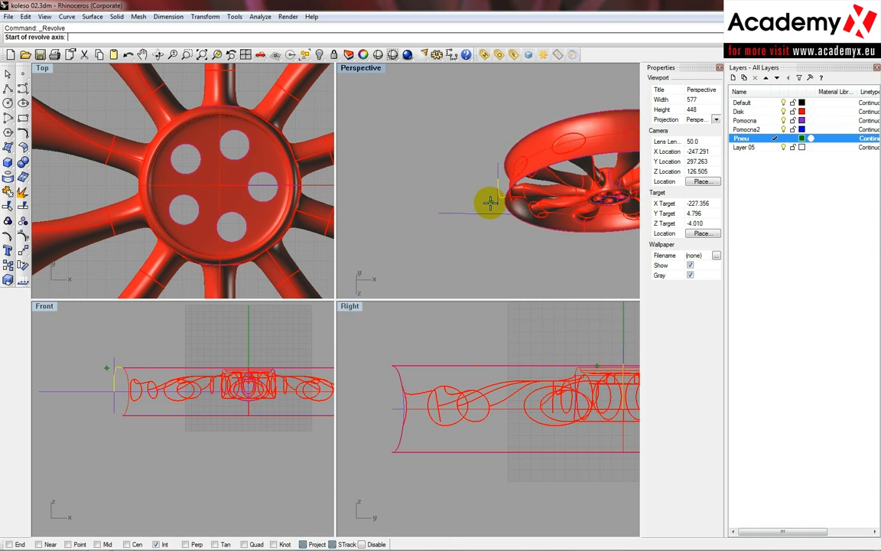
pyautogui.scroll(-14, 491, 202)
pyautogui.moveTo(547, 222); pyautogui.dragTo(545, 275, button='right')
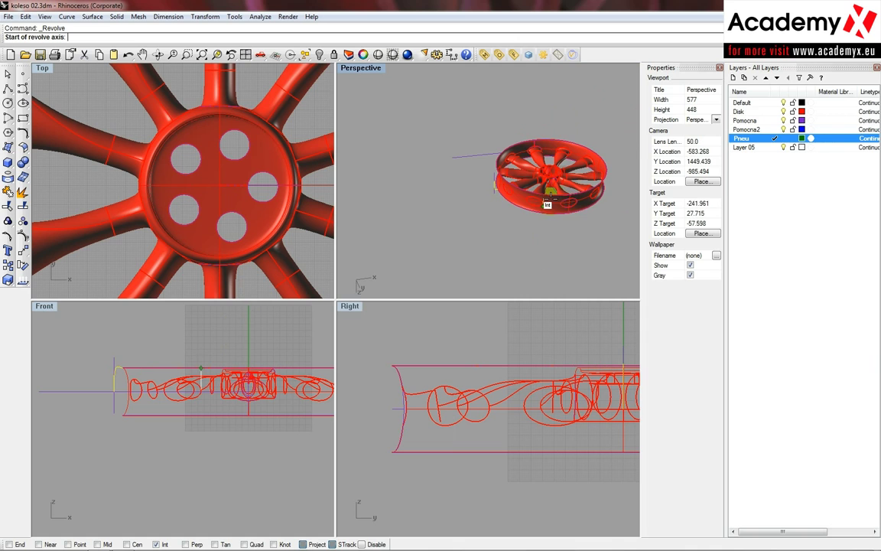
pyautogui.scroll(5, 547, 205)
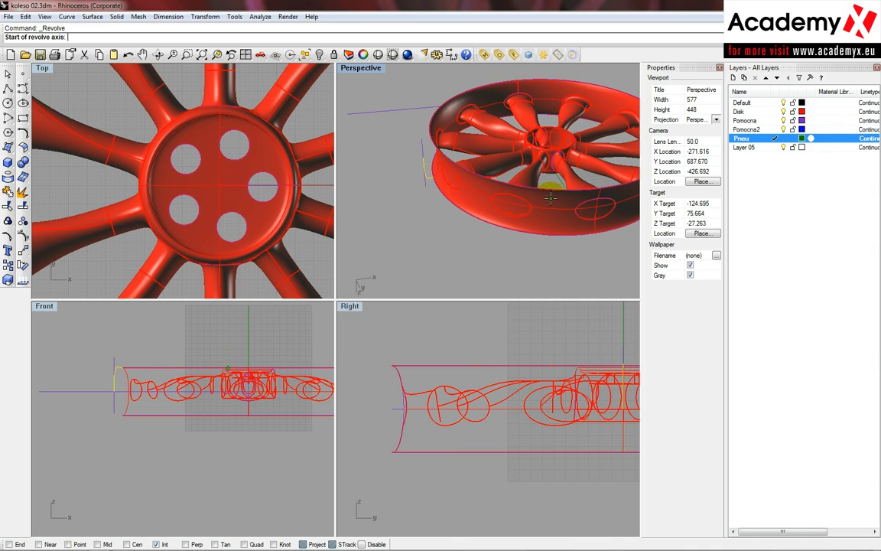
pyautogui.click(286, 508)
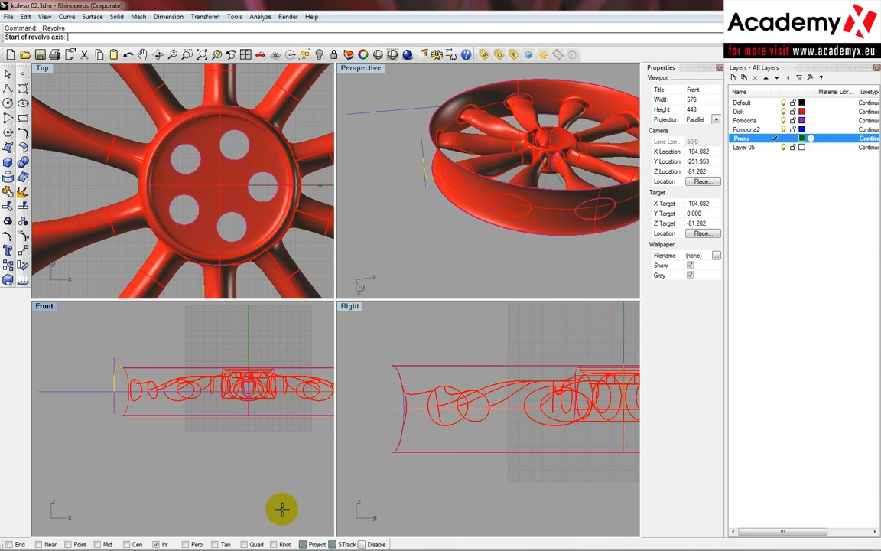
pyautogui.rightClick(137, 544)
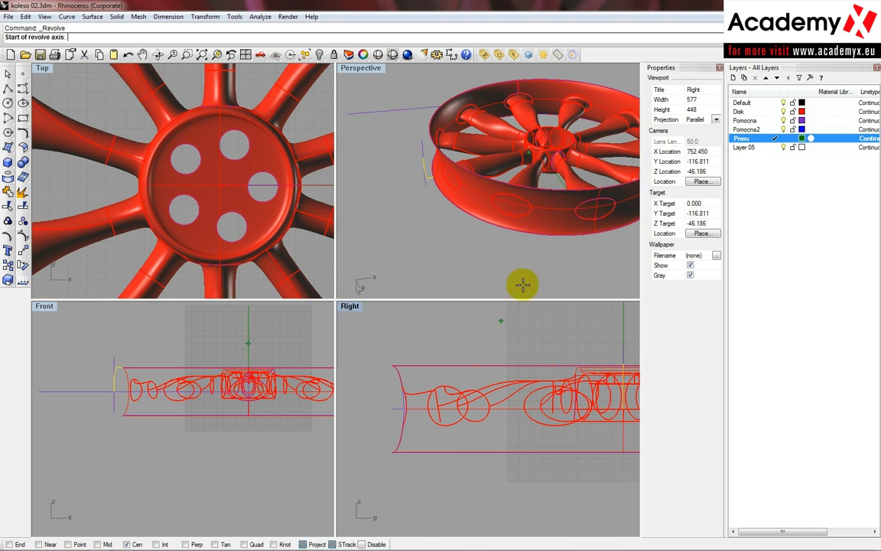
pyautogui.click(522, 284)
pyautogui.scroll(-8, 542, 187)
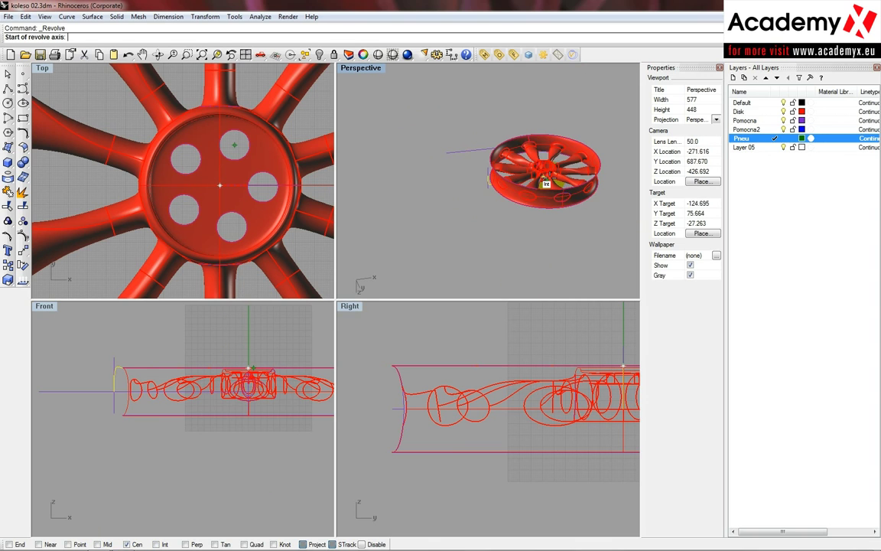
pyautogui.moveTo(546, 184); pyautogui.dragTo(535, 230, button='right')
pyautogui.moveTo(574, 98); pyautogui.dragTo(566, 96, button='right')
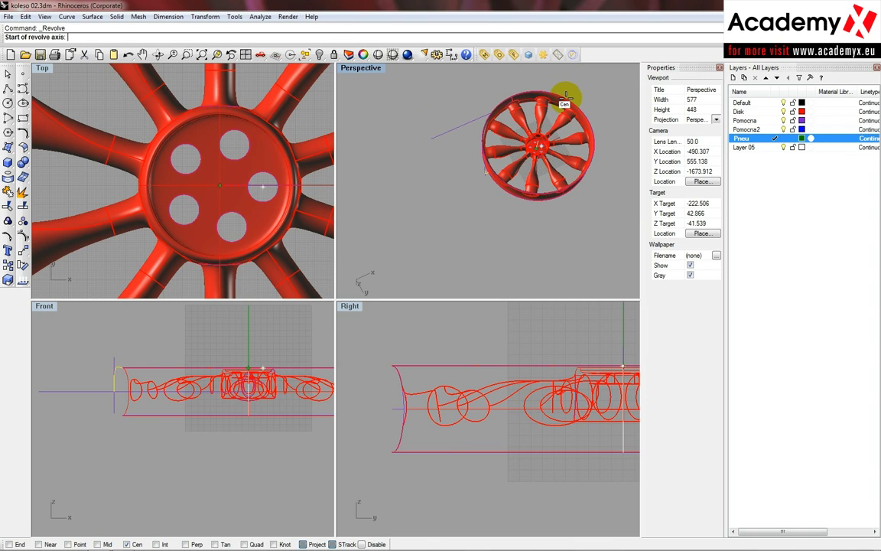
pyautogui.scroll(2, 565, 97)
pyautogui.scroll(2, 565, 99)
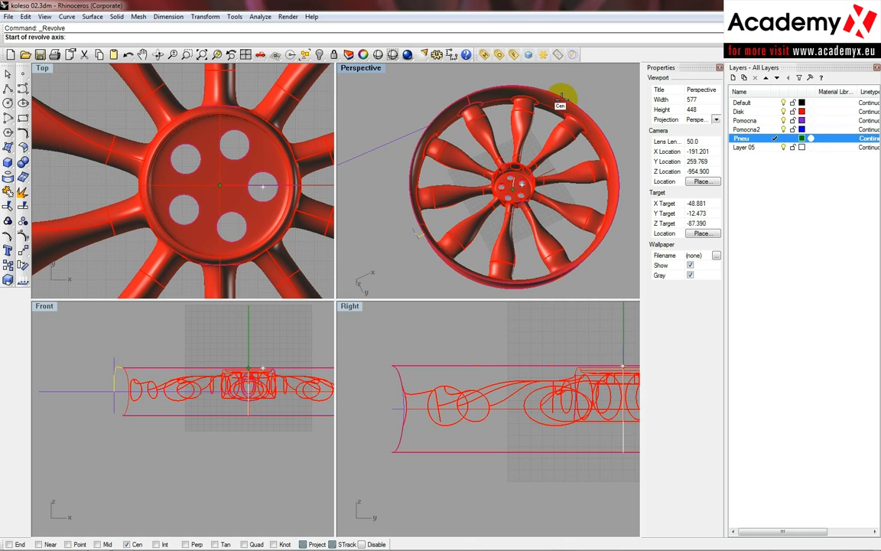
pyautogui.scroll(-3, 548, 116)
pyautogui.moveTo(542, 191)
pyautogui.mouseDown(button='right')
pyautogui.moveTo(557, 93)
pyautogui.moveTo(544, 89)
pyautogui.moveTo(536, 93)
pyautogui.moveTo(540, 184)
pyautogui.mouseUp(button='right')
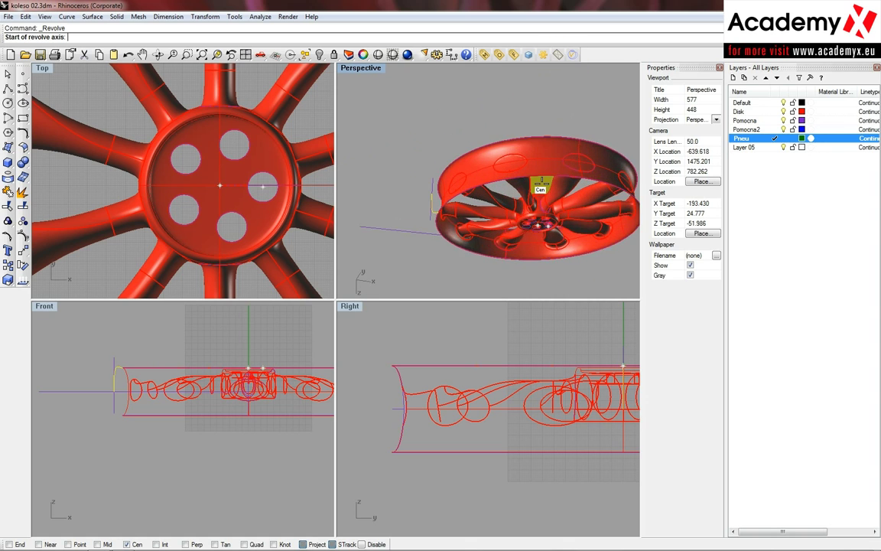
pyautogui.scroll(3, 540, 183)
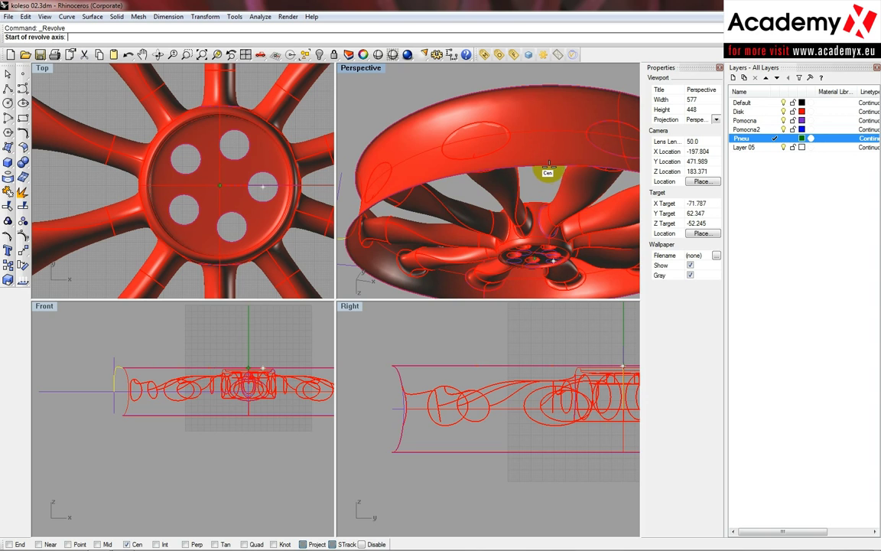
pyautogui.scroll(-14, 539, 182)
pyautogui.moveTo(541, 180); pyautogui.dragTo(563, 80, button='right')
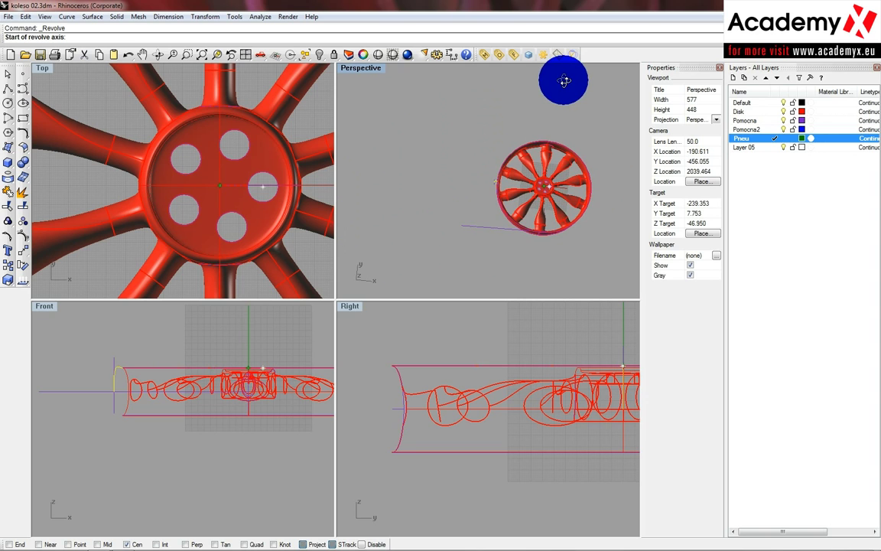
pyautogui.scroll(3, 551, 240)
pyautogui.click(553, 248)
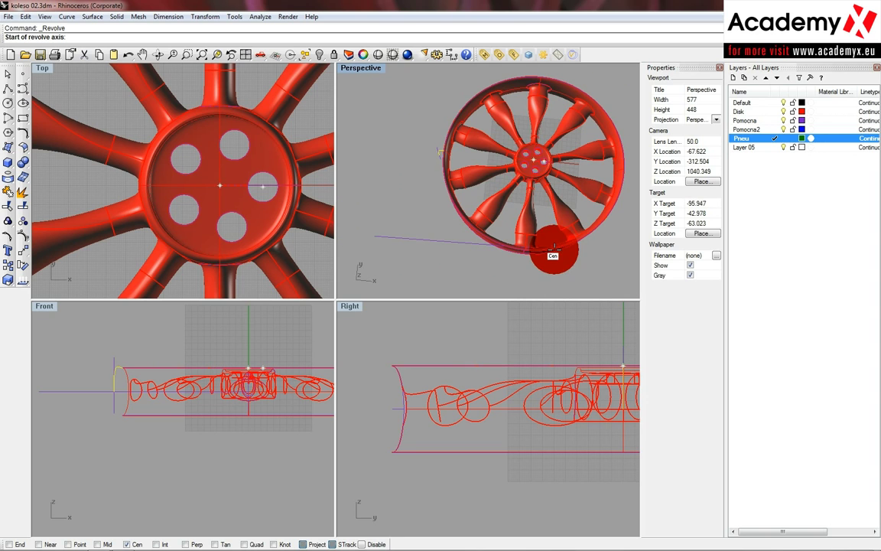
# - Disable the Project snap option and set the end of the revolve axis at the centre of the rim's lower circular edge
pyautogui.scroll(-4, 554, 248)
pyautogui.moveTo(552, 263); pyautogui.dragTo(557, 107, button='right')
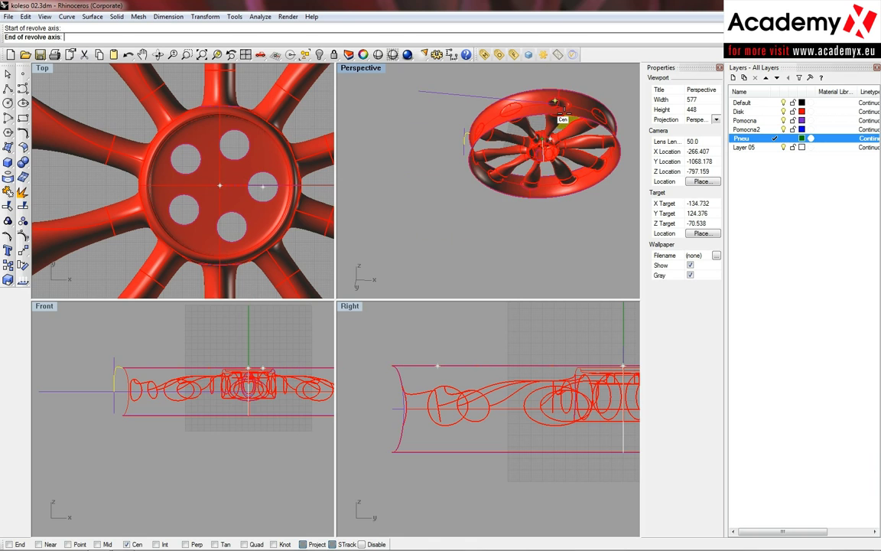
pyautogui.scroll(3, 548, 148)
pyautogui.scroll(-12, 552, 156)
pyautogui.scroll(6, 553, 164)
pyautogui.scroll(8, 552, 164)
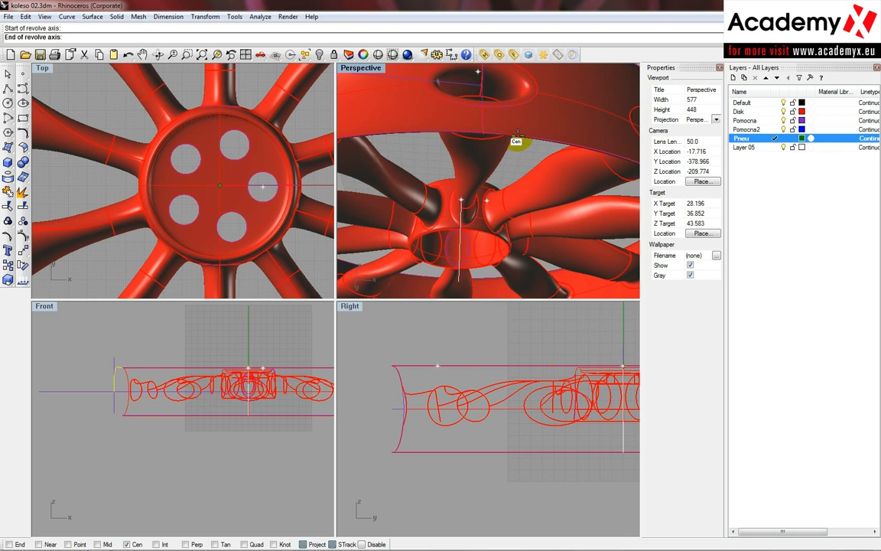
pyautogui.click(303, 543)
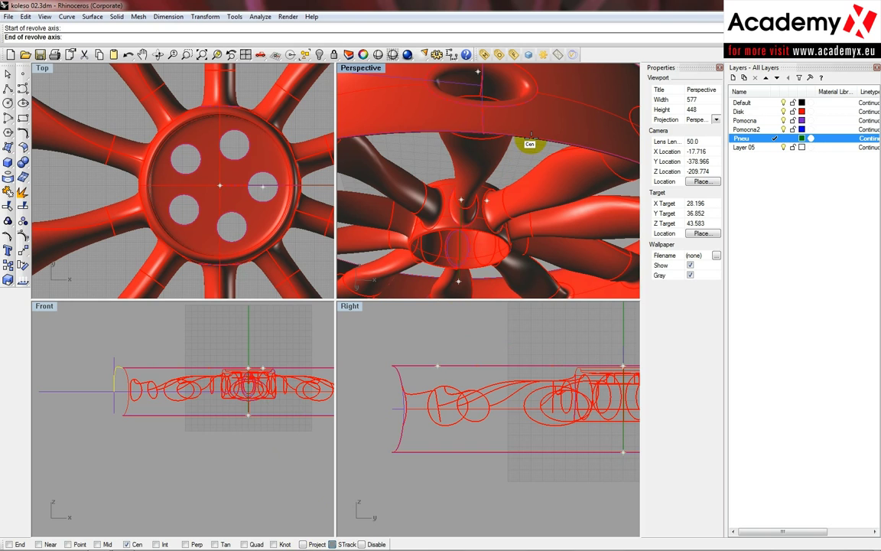
pyautogui.click(530, 139)
# - Revolve the half-profile curve around the axis using the FullCircle option
pyautogui.scroll(-5, 530, 138)
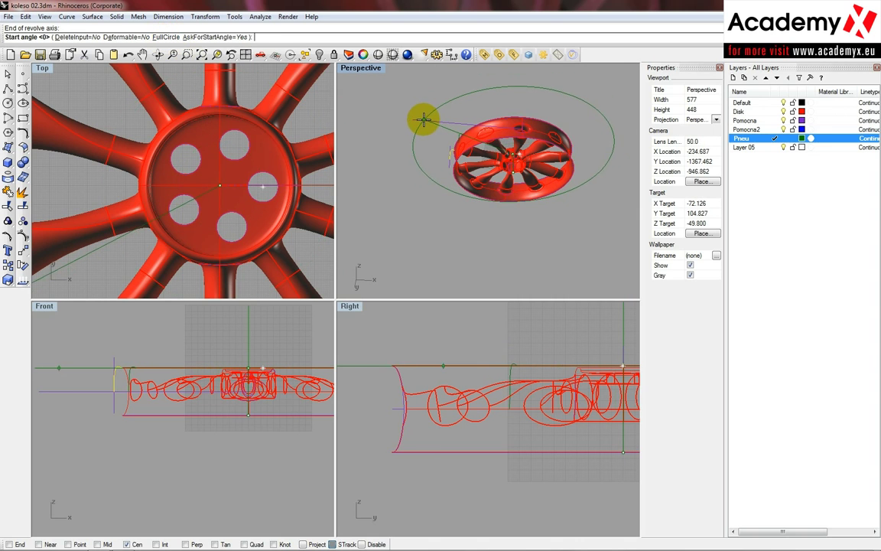
pyautogui.write('f')
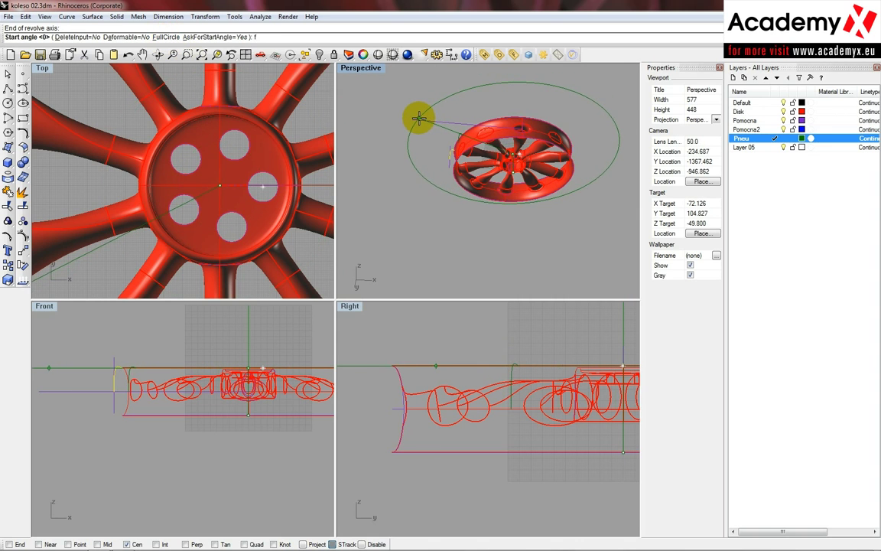
pyautogui.press('Return')
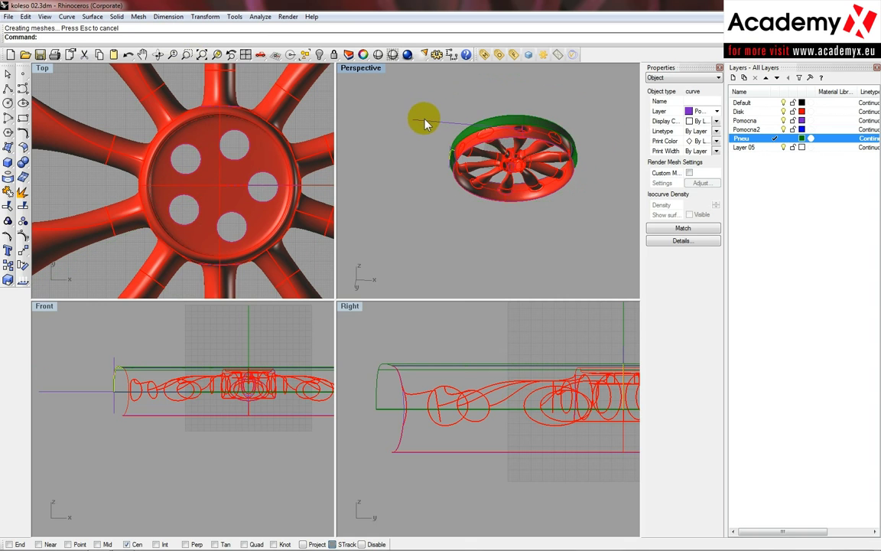
# - Delete the revolved half-tyre surface, keeping its profile curve
pyautogui.moveTo(429, 120); pyautogui.dragTo(447, 208, button='right')
pyautogui.scroll(10, 448, 208)
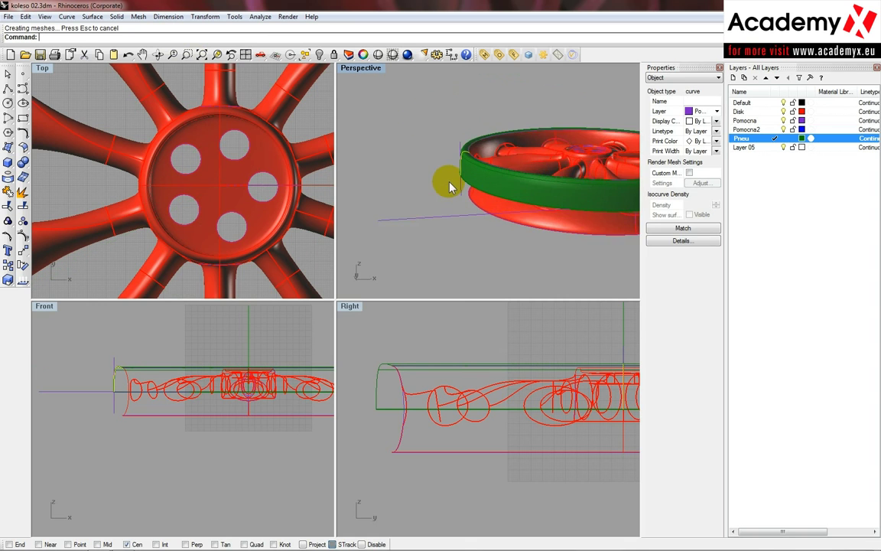
pyautogui.moveTo(486, 156)
pyautogui.mouseDown(button='right')
pyautogui.moveTo(472, 158)
pyautogui.moveTo(488, 144)
pyautogui.mouseUp(button='right')
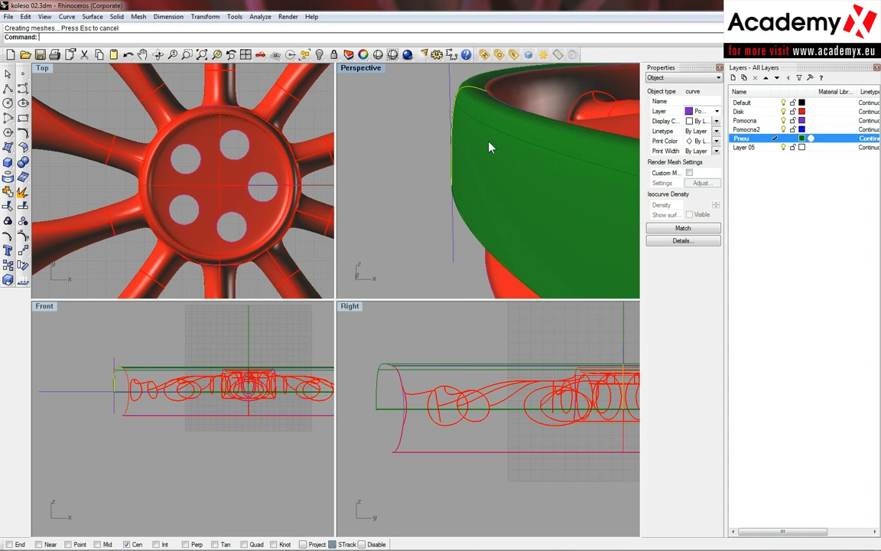
pyautogui.click(483, 127)
pyautogui.press('Delete')
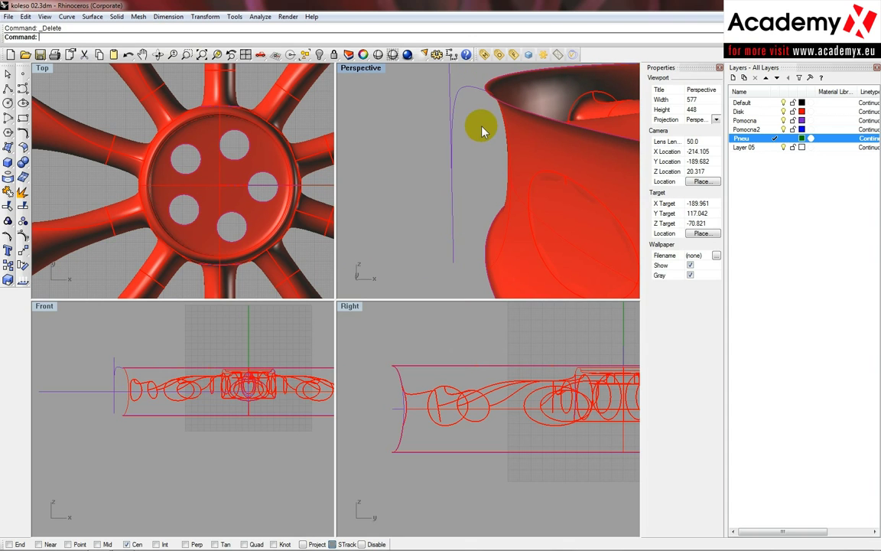
# - Make Pomocna the current layer
pyautogui.click(782, 121)
pyautogui.click(776, 121)
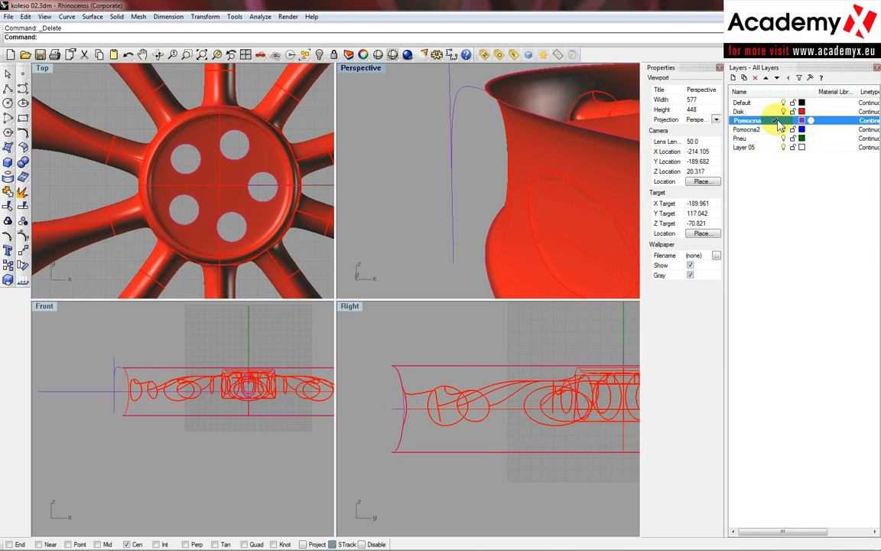
pyautogui.click(780, 120)
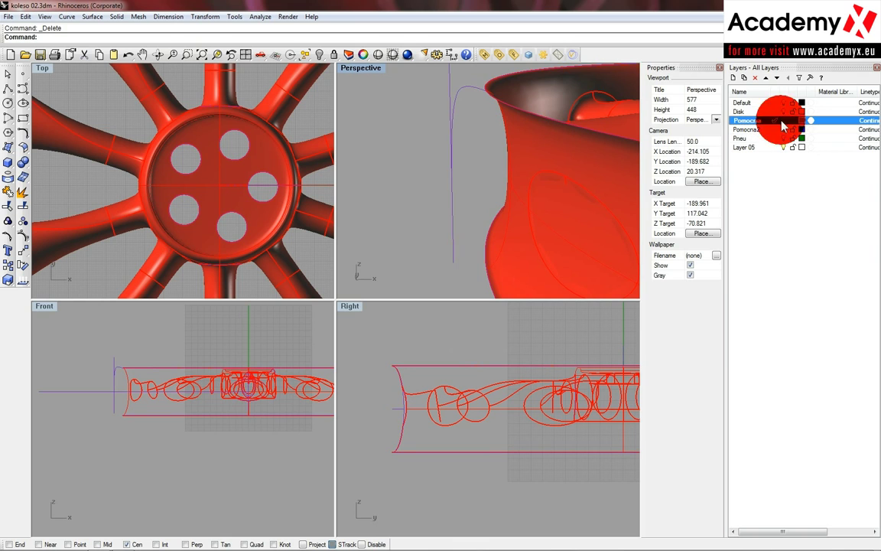
# - Mirror a copy of the tyre's half-profile curve across the horizontal construction line in the Front view, using the End snap to start the mirror plane
pyautogui.click(456, 101)
pyautogui.moveTo(456, 104); pyautogui.dragTo(426, 331, button='right')
pyautogui.scroll(-3, 428, 337)
pyautogui.scroll(-3, 126, 360)
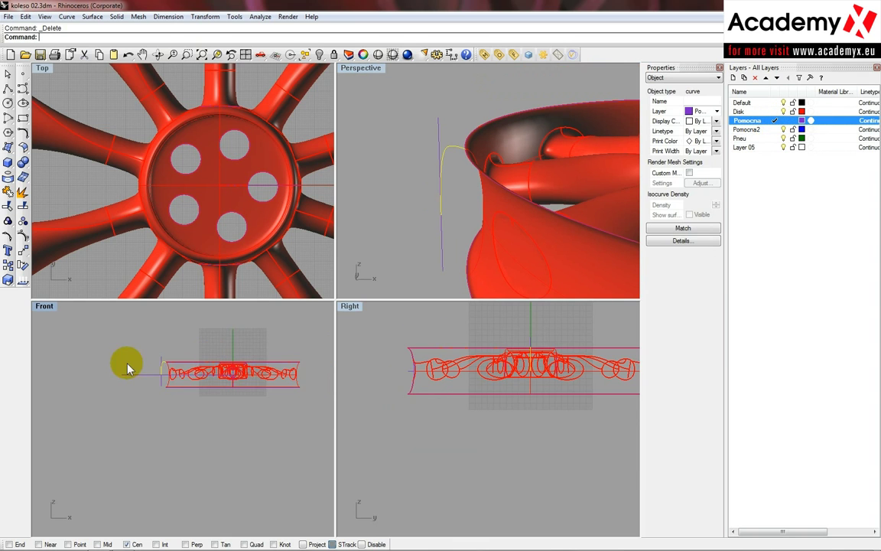
pyautogui.scroll(4, 134, 374)
pyautogui.scroll(2, 168, 383)
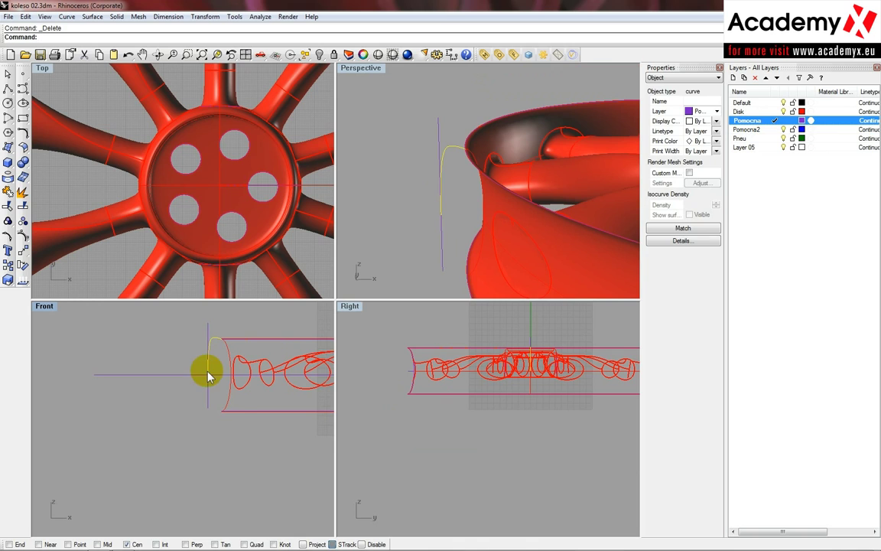
pyautogui.scroll(2, 220, 393)
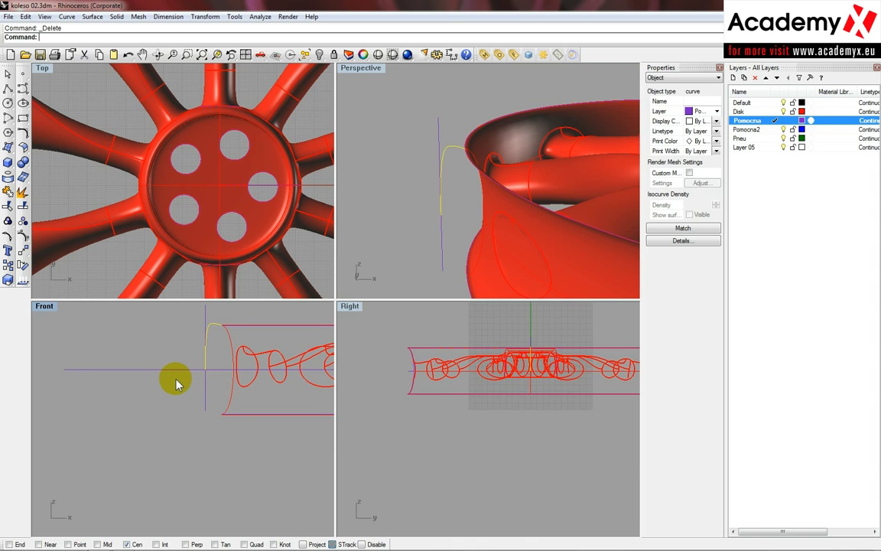
pyautogui.scroll(-1, 176, 384)
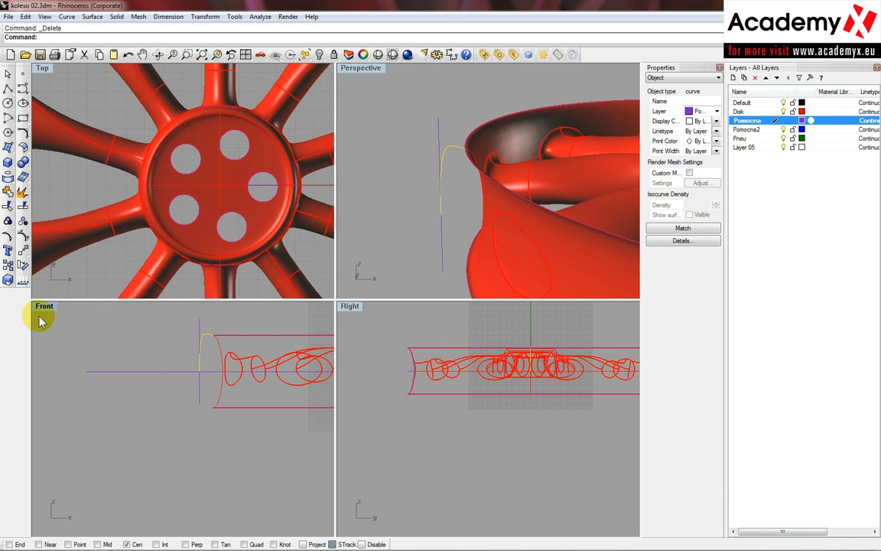
pyautogui.click(24, 255)
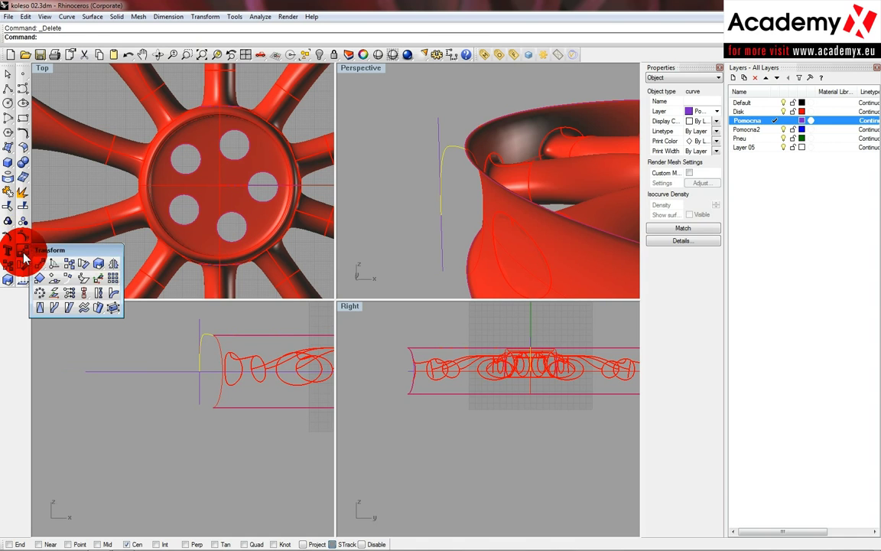
pyautogui.click(99, 264)
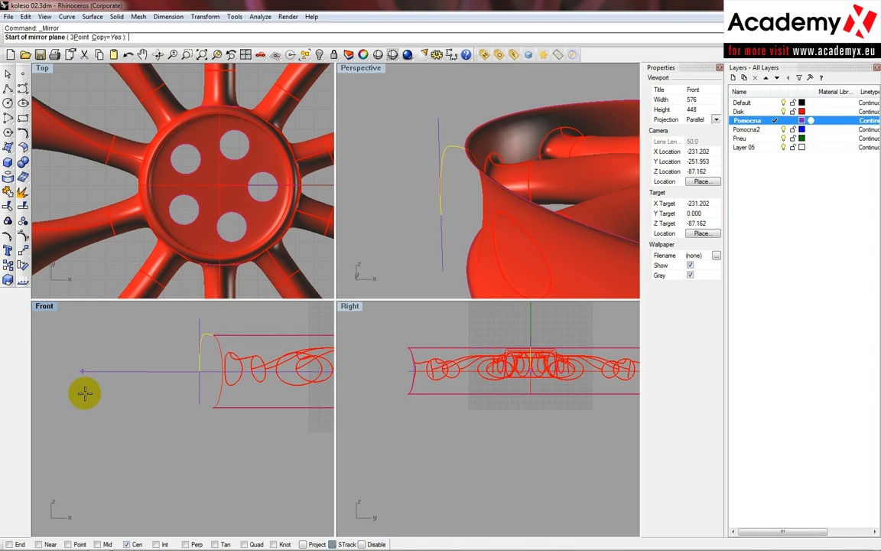
pyautogui.click(10, 544)
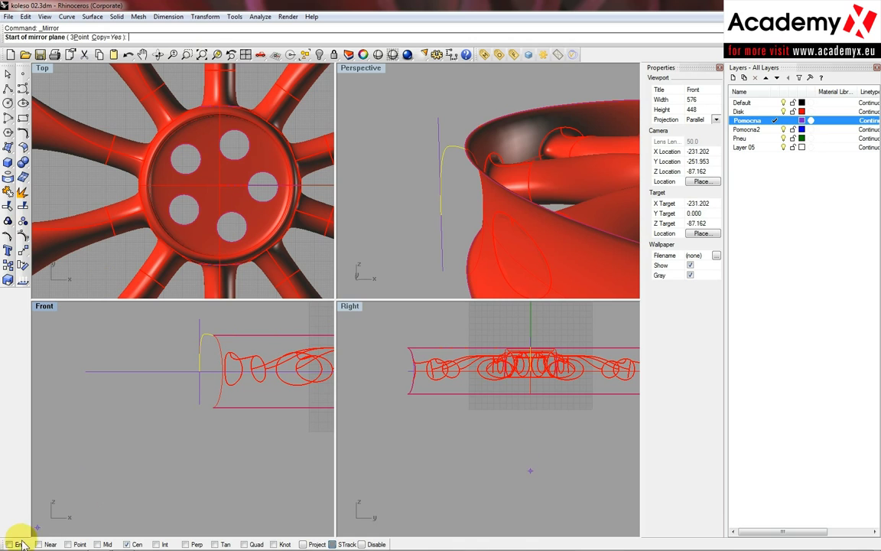
pyautogui.click(85, 372)
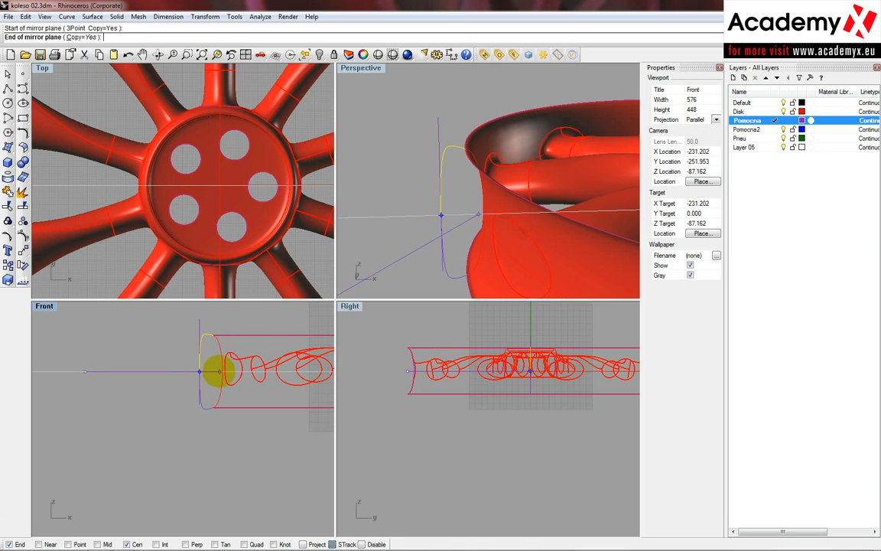
pyautogui.click(215, 373)
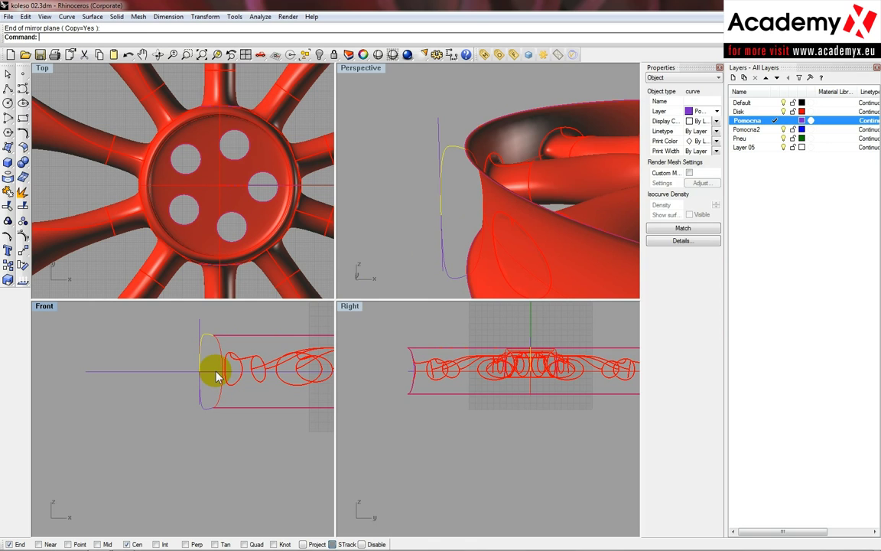
pyautogui.click(163, 373)
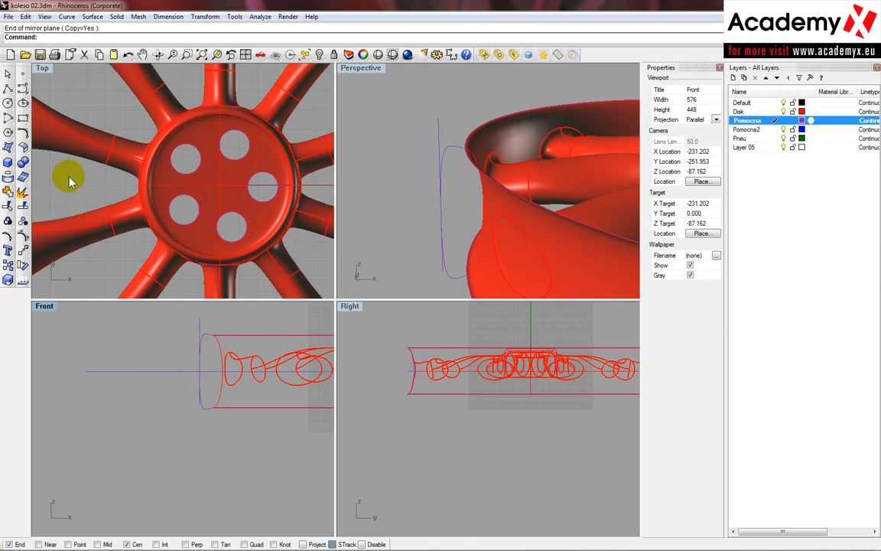
# - Join the original and mirrored half-profile curves into one tyre profile
pyautogui.click(8, 192)
pyautogui.click(450, 275)
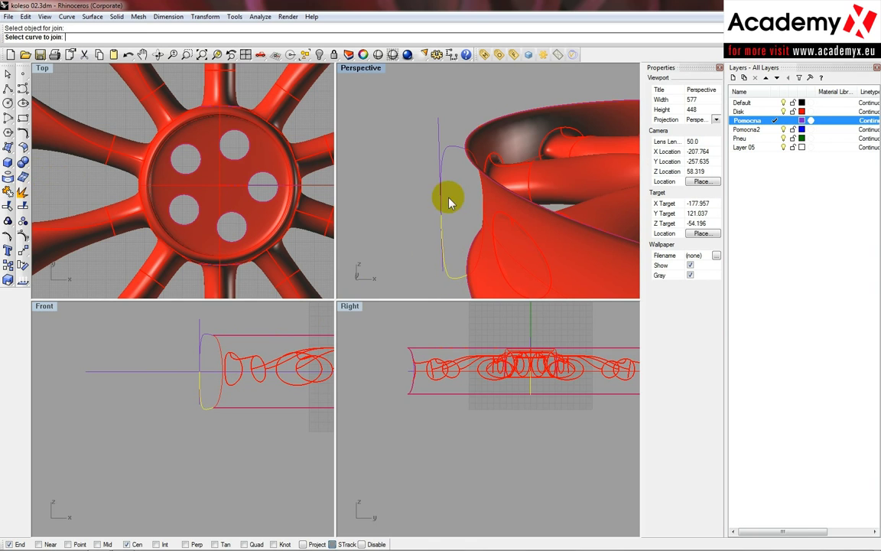
pyautogui.click(447, 154)
pyautogui.rightClick(452, 166)
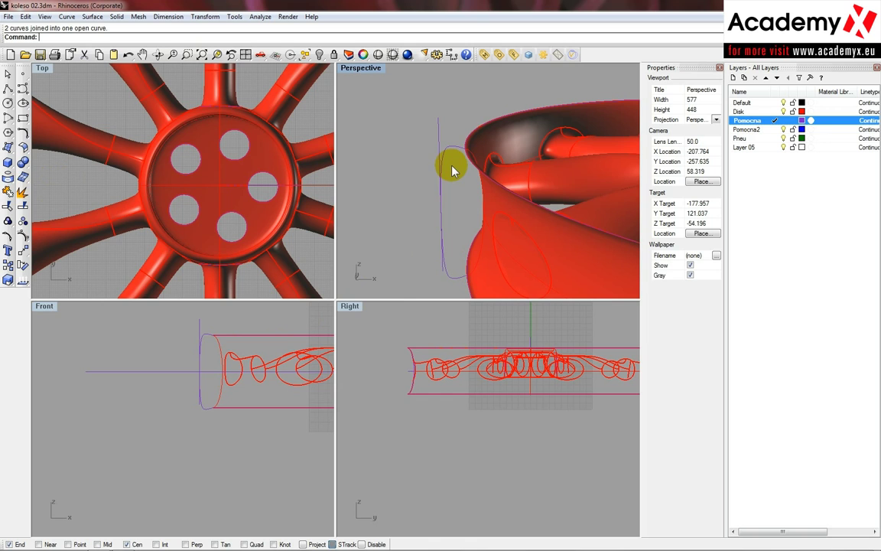
# - Start the Revolve command on the joined tyre profile with Pneu as the current layer
pyautogui.click(90, 17)
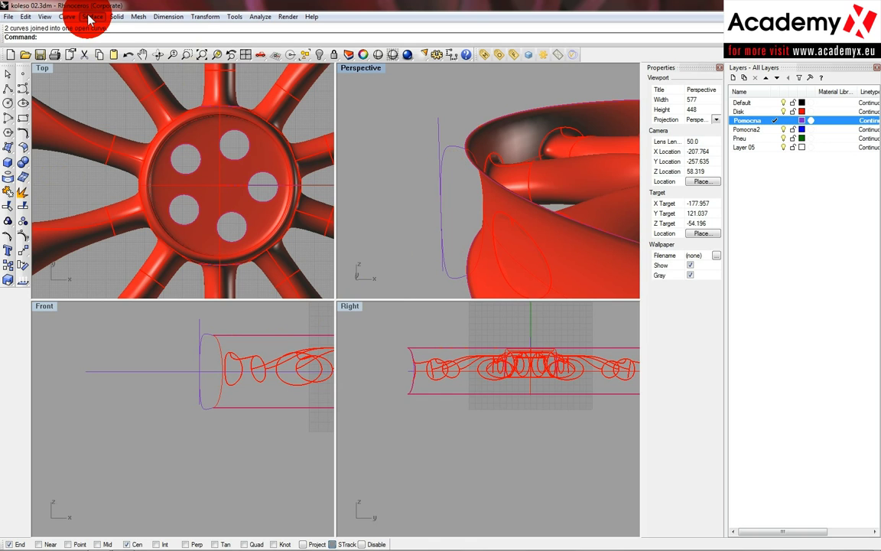
pyautogui.click(112, 75)
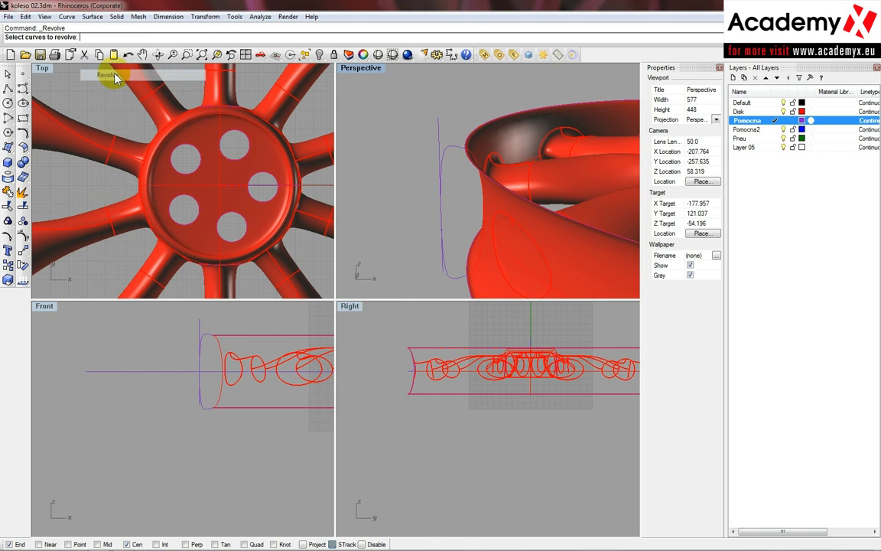
pyautogui.click(774, 138)
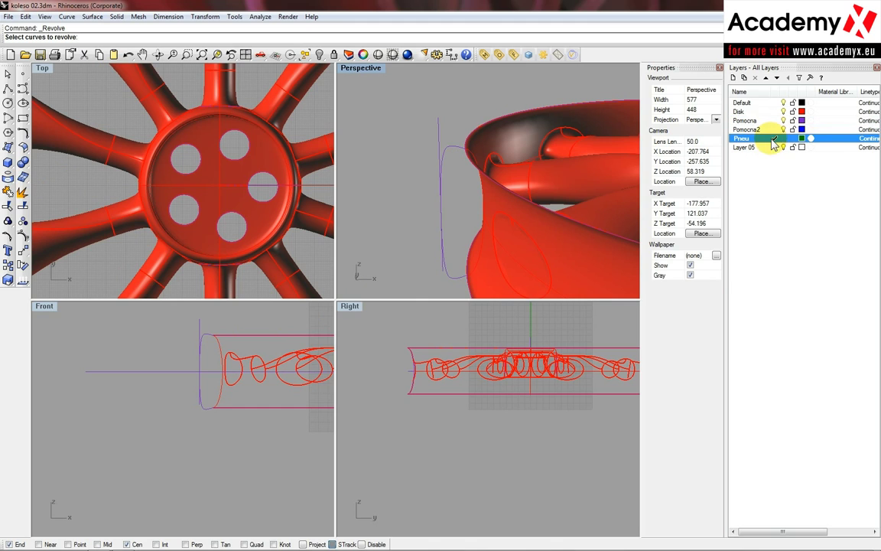
pyautogui.click(447, 156)
pyautogui.press('Return')
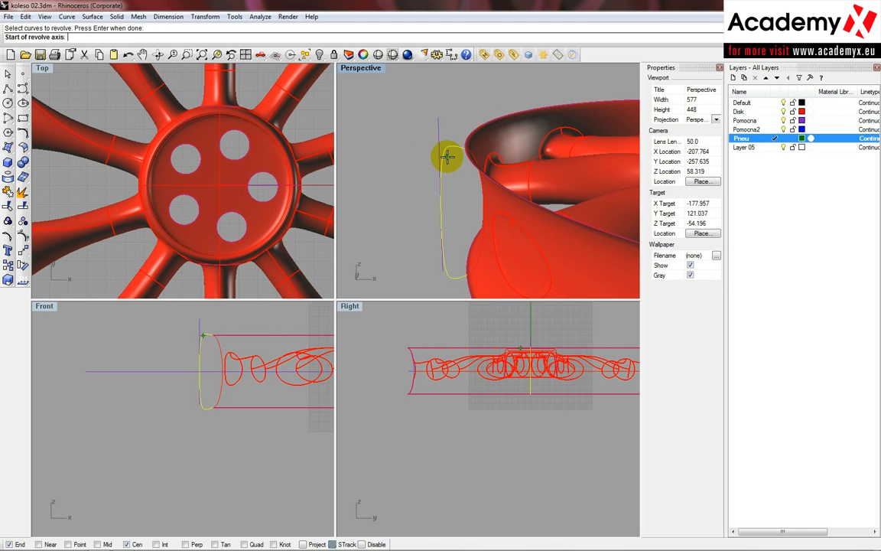
# - Revolve the profile a full turn from start angle 0 around the axis through the centres of the rim's upper and lower circular edges
pyautogui.moveTo(448, 156); pyautogui.dragTo(530, 250, button='right')
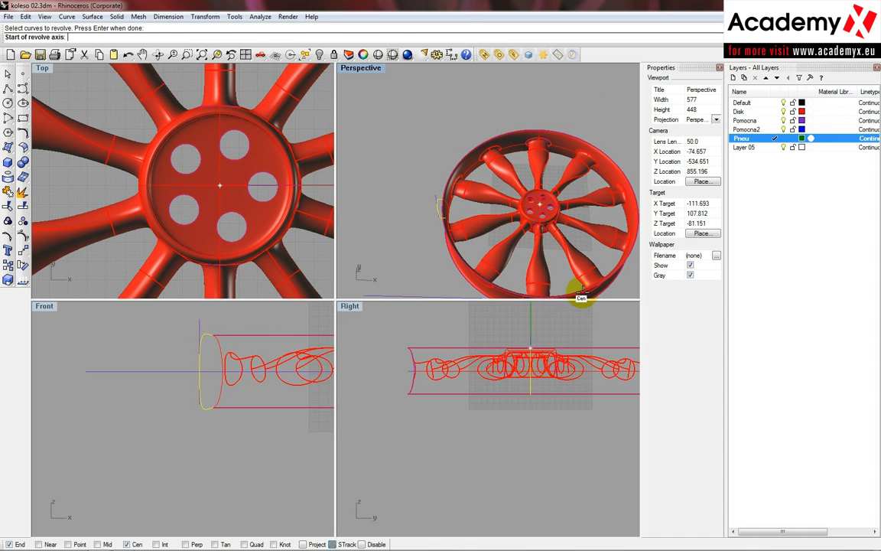
pyautogui.click(581, 296)
pyautogui.moveTo(580, 292); pyautogui.dragTo(483, 217, button='right')
pyautogui.scroll(5, 529, 233)
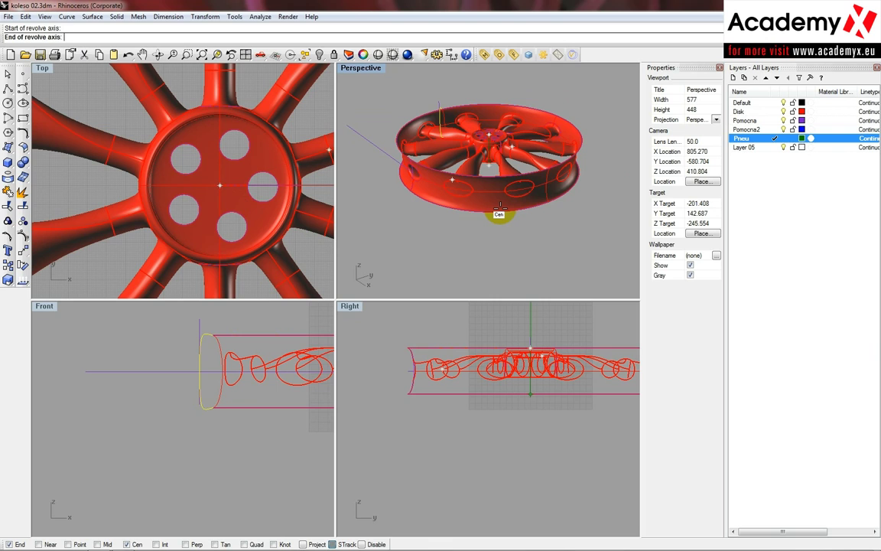
pyautogui.click(499, 209)
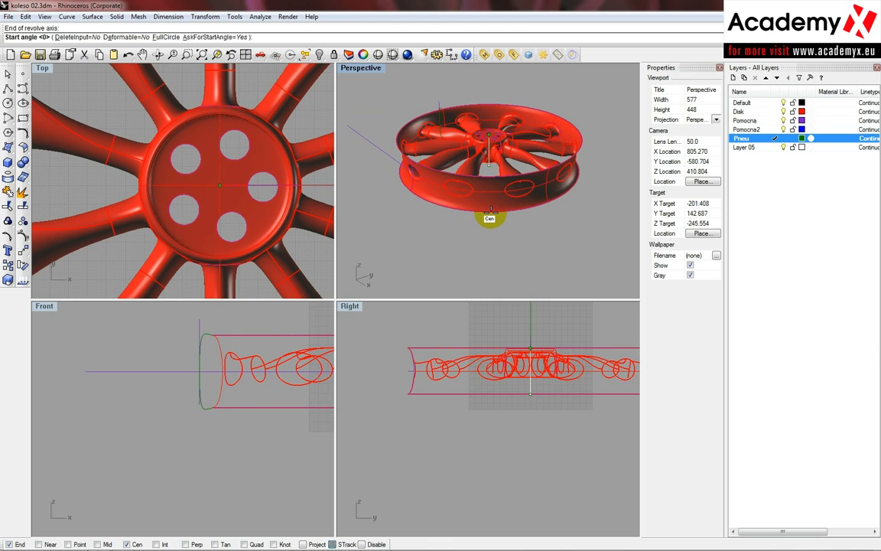
pyautogui.press('Return')
pyautogui.press('Return')
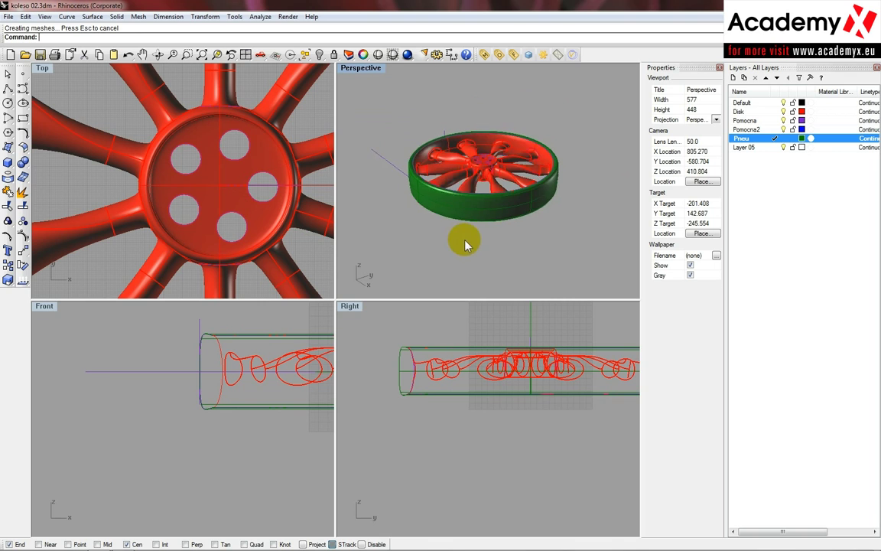
pyautogui.scroll(3, 451, 287)
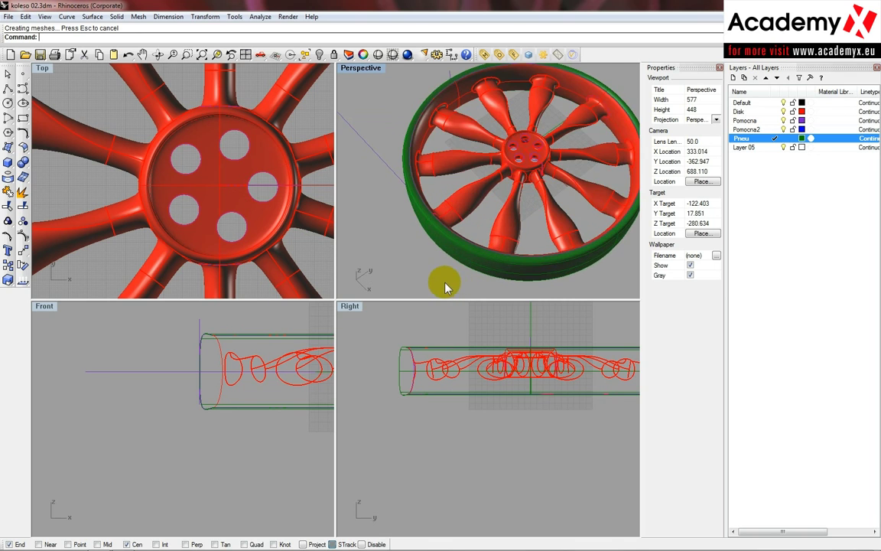